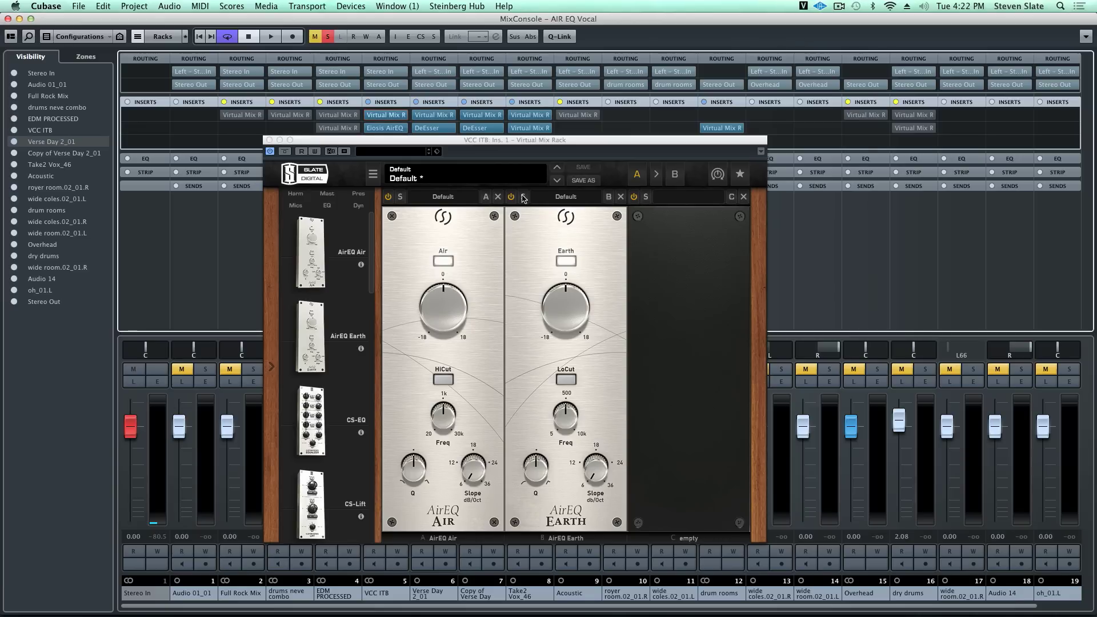
View the Eiosis AirEQ insert on the VCC ITB channel, and close it along with the channel's Virtual Mix Rack
left_click(388, 128)
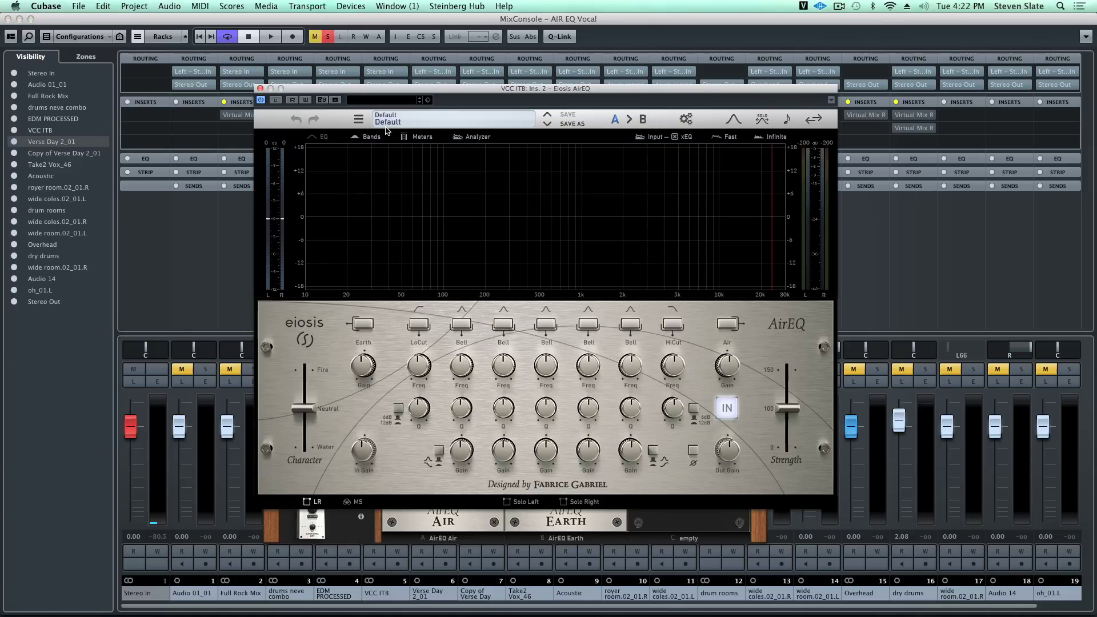
left_click(260, 89)
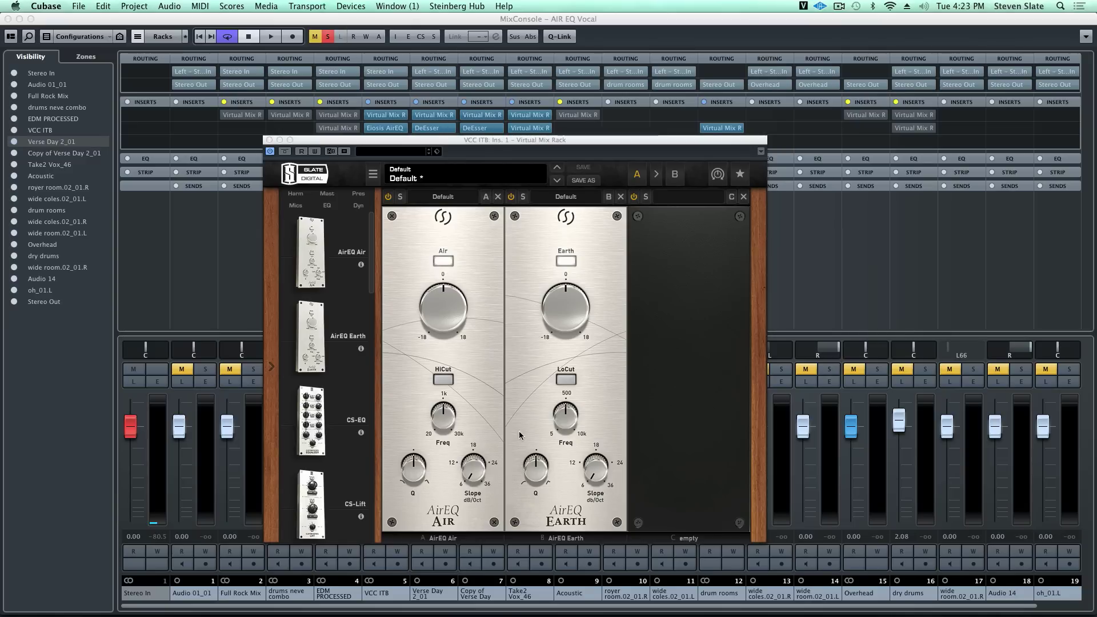
left_click(269, 141)
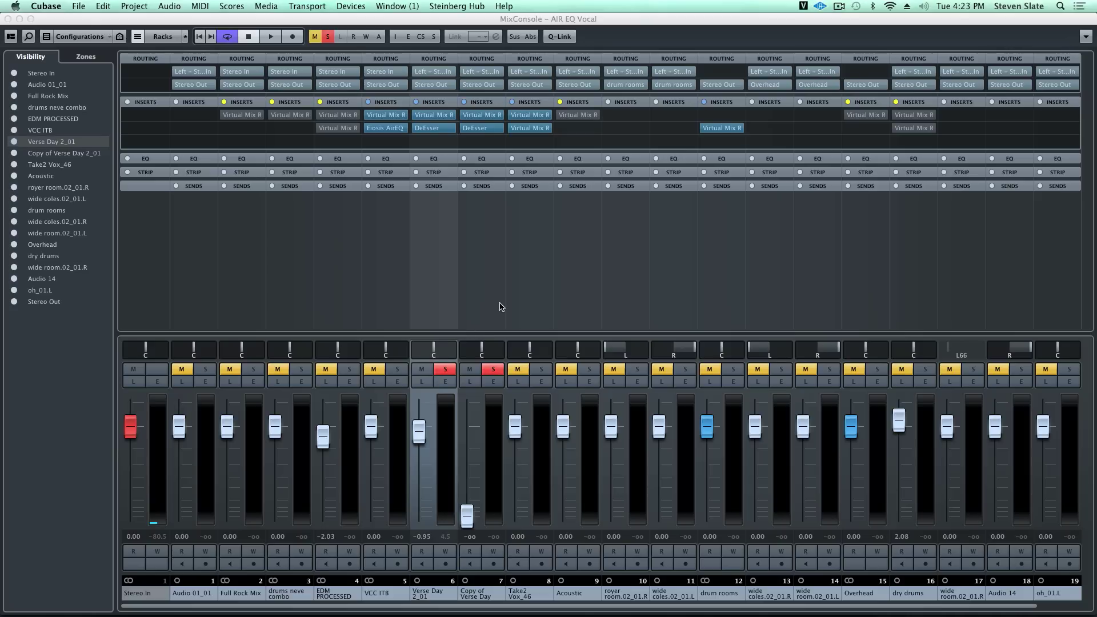
Audition the Verse Day 2_01 vocal with the copied vocal track still faded down
key("space")
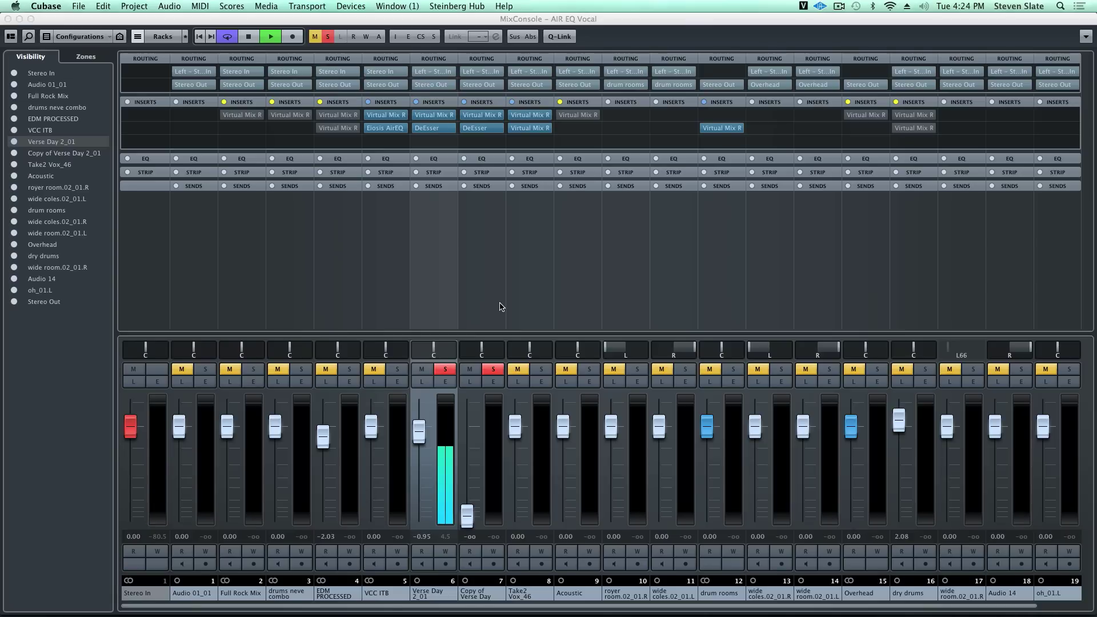
key("space")
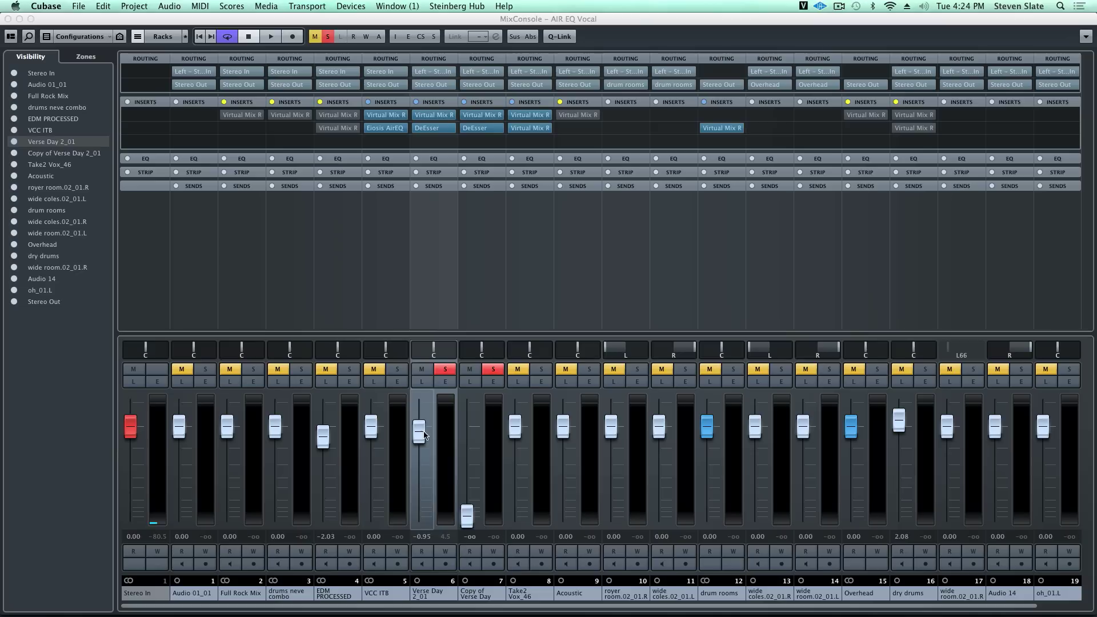
Raise the Copy of Verse Day 2_01 fader to -0.62 dB and unsolo the Verse Day 2_01 channel
left_click_drag(467, 514, 473, 422)
left_click(445, 369)
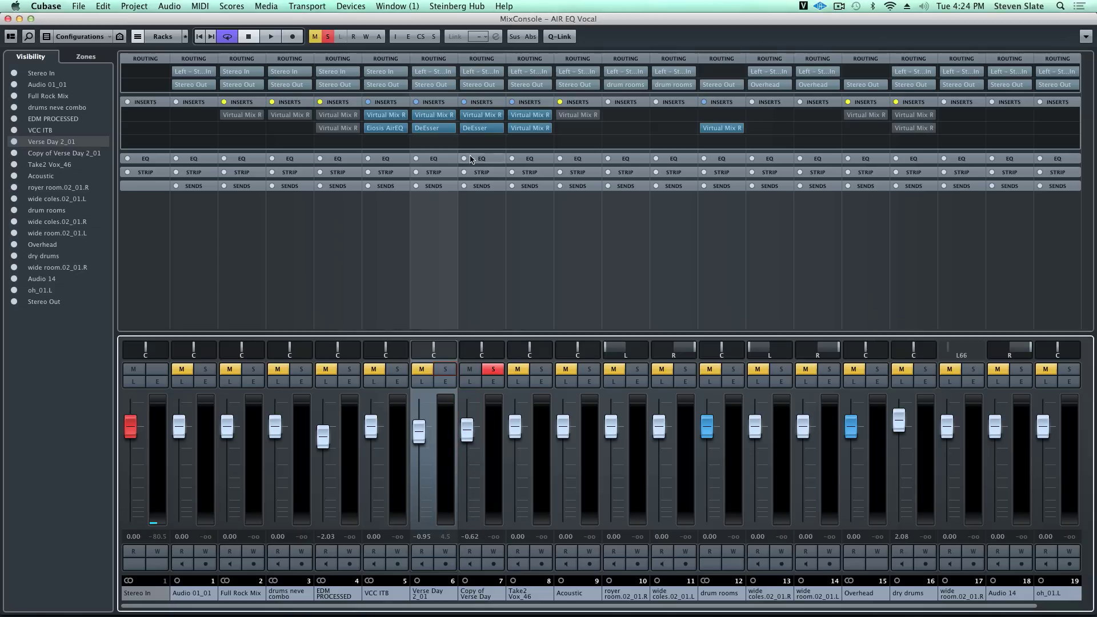
In the copied vocal's Virtual Mix Rack, set AirEQ Air gain to about 9.7 dB and HiCut frequency to about 8.2 kHz during playback
left_click(486, 115)
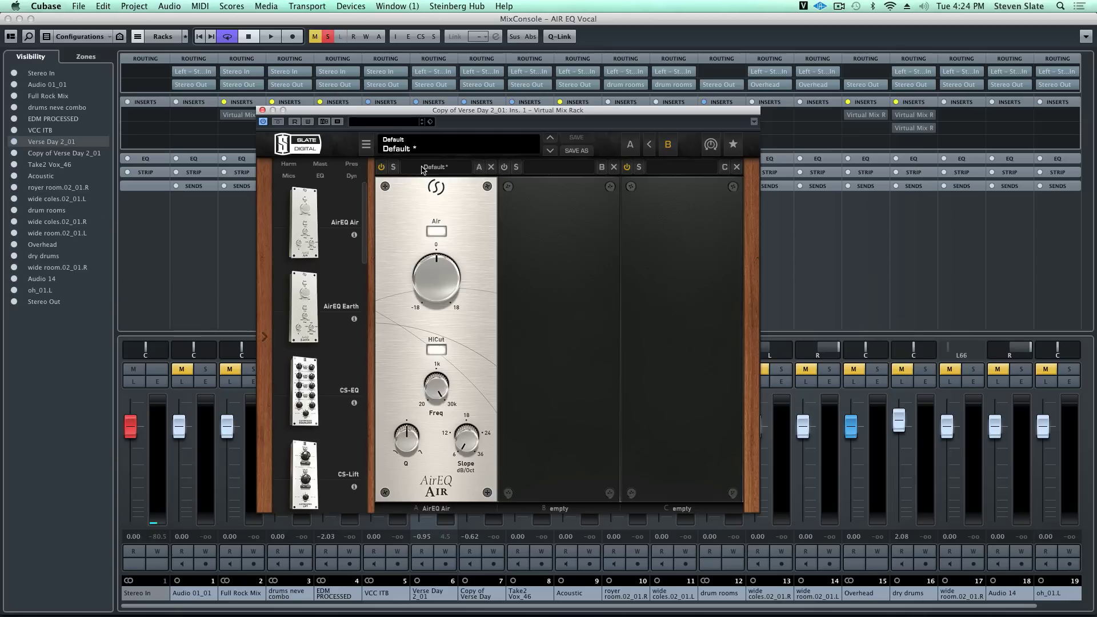
key("space")
left_click_drag(431, 269, 436, 207)
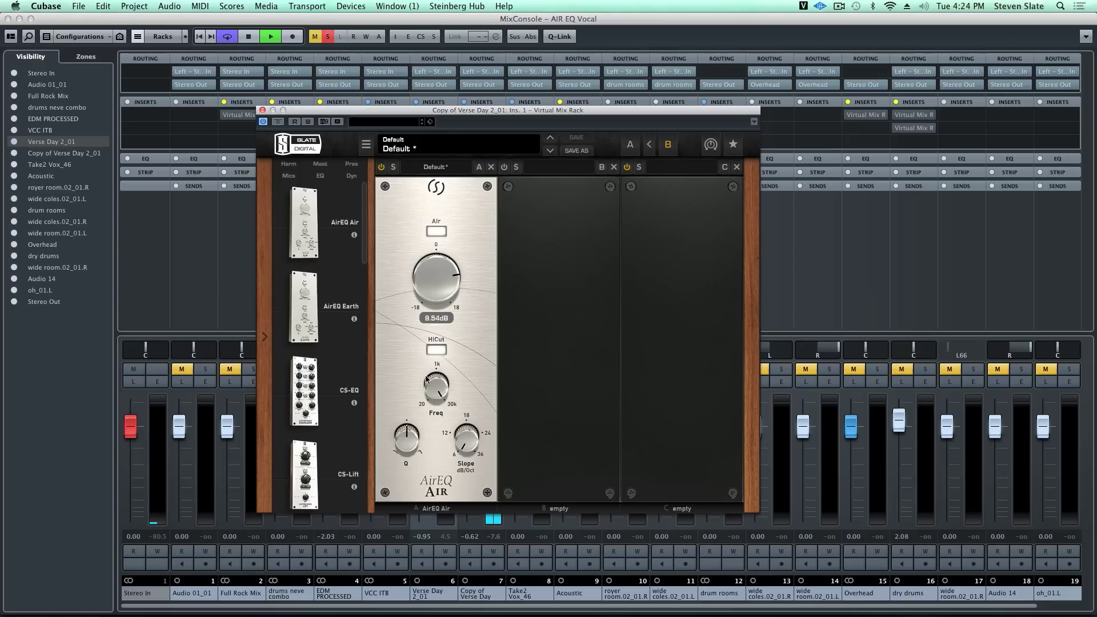
left_click_drag(426, 379, 432, 412)
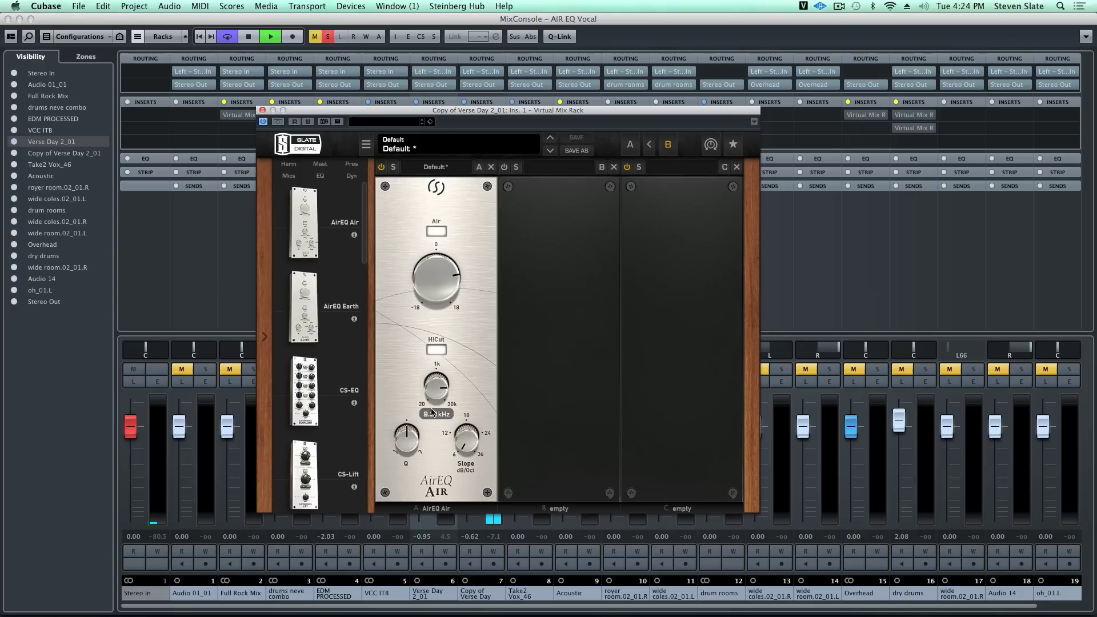
left_click_drag(452, 296, 451, 293)
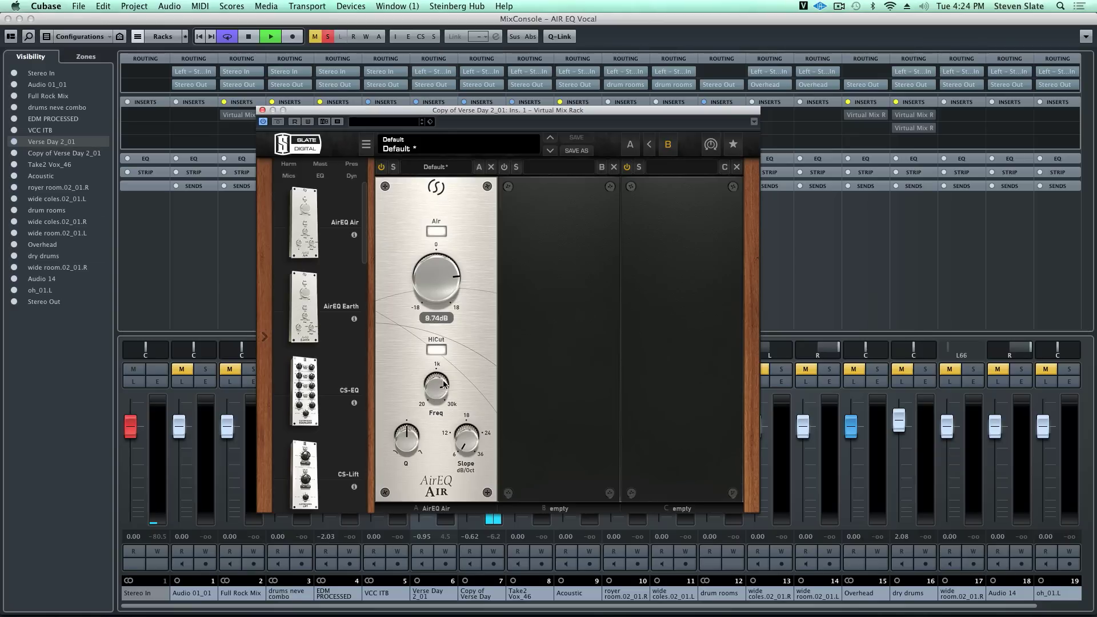
left_click_drag(443, 384, 444, 391)
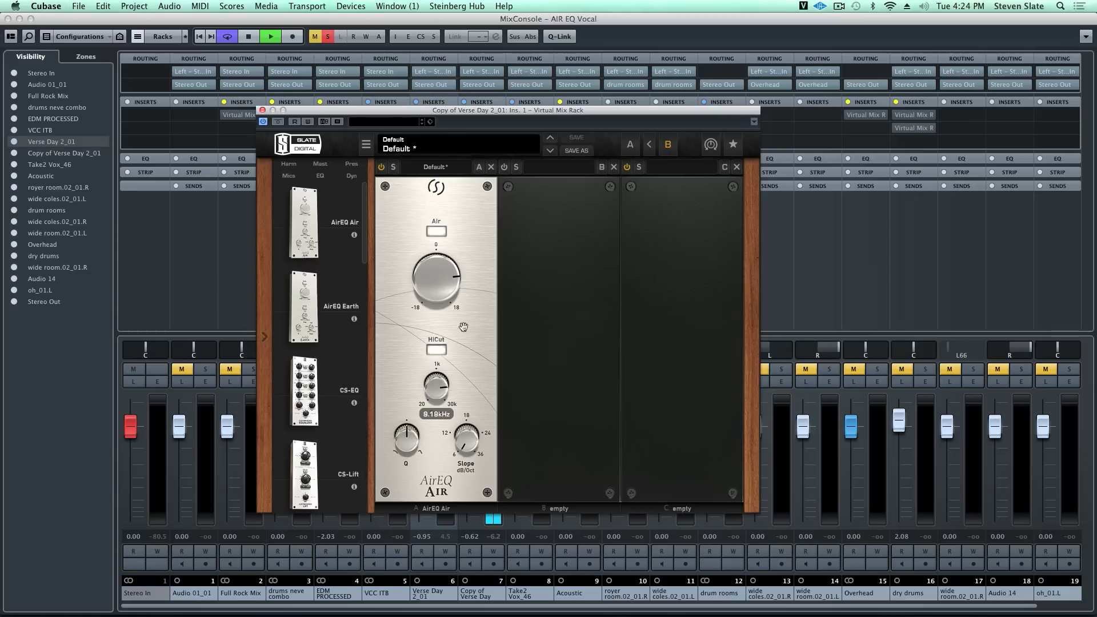
mouse_move(480, 256)
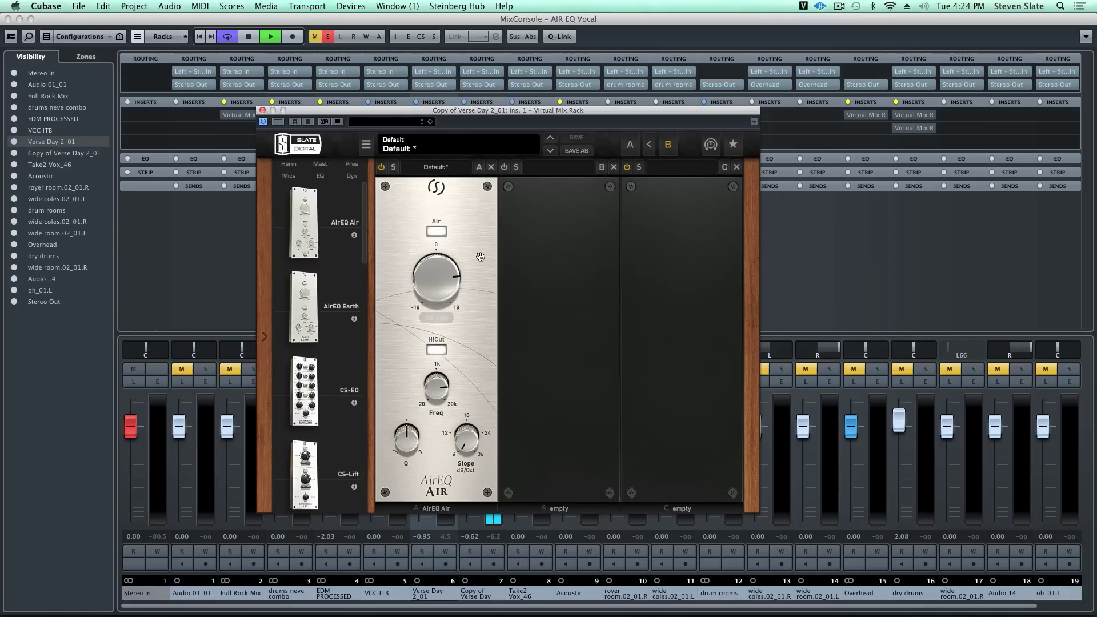
key("space")
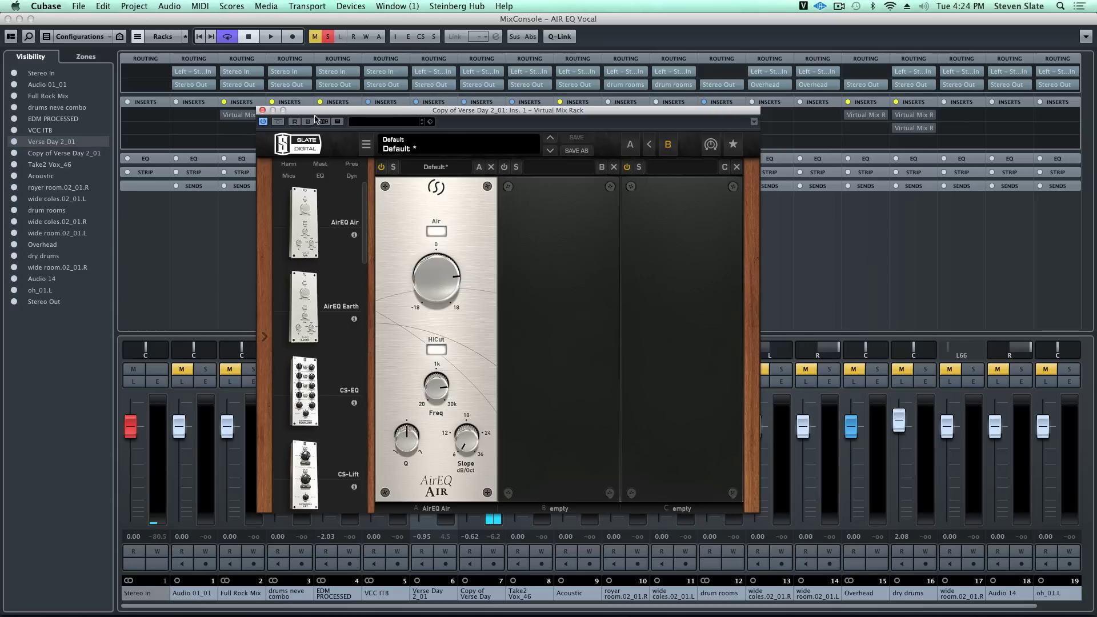
left_click(262, 111)
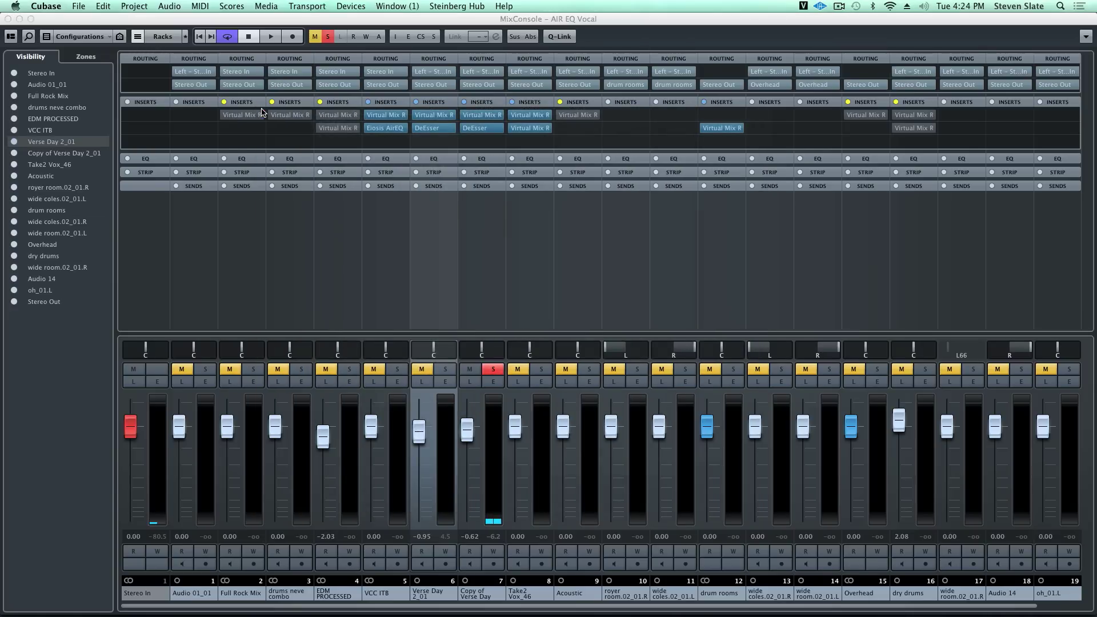
Solo Verse Day 2_01 alongside its copy and blend the copy's fader up from silence during playback
left_click_drag(467, 428, 466, 514)
left_click(445, 369)
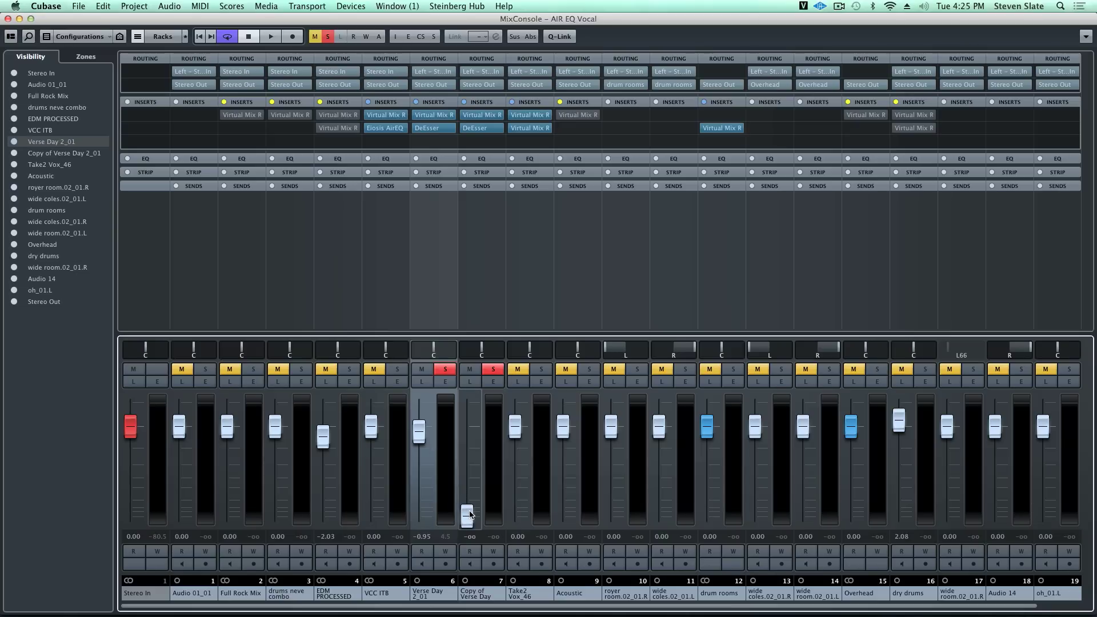
key("space")
left_click_drag(467, 513, 466, 445)
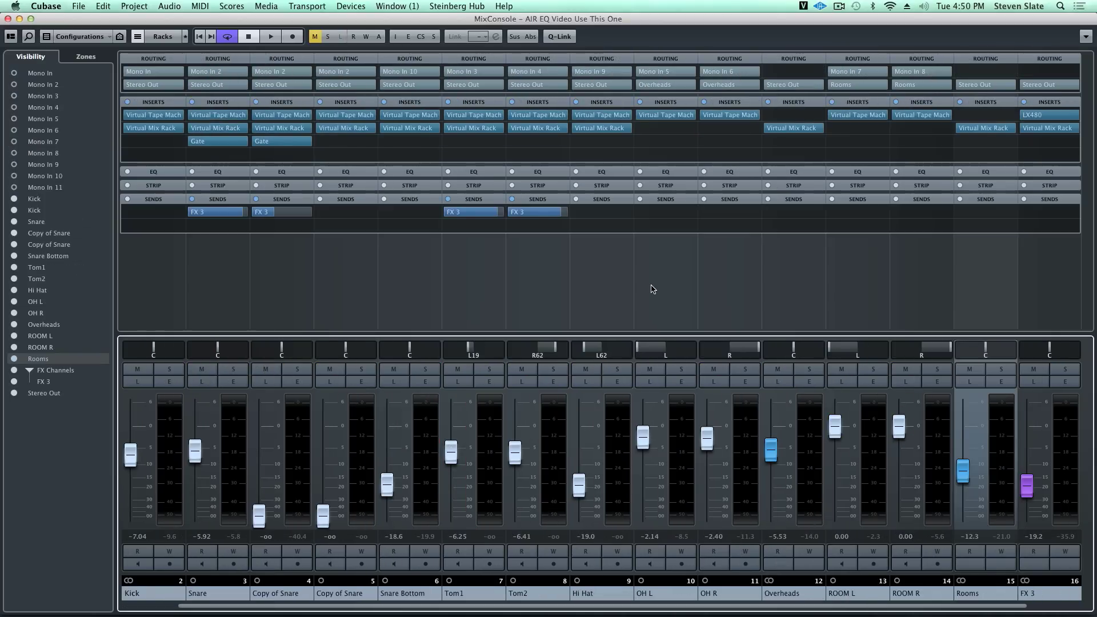
Audition the full drum mix in the AIR EQ Video Use This One project
key("space")
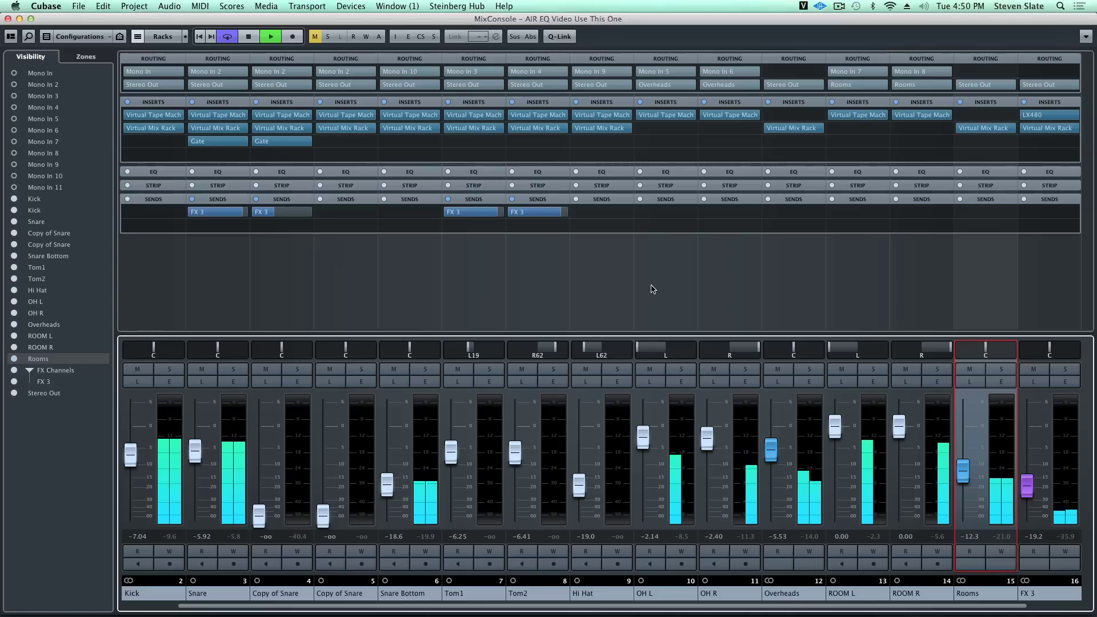
key("space")
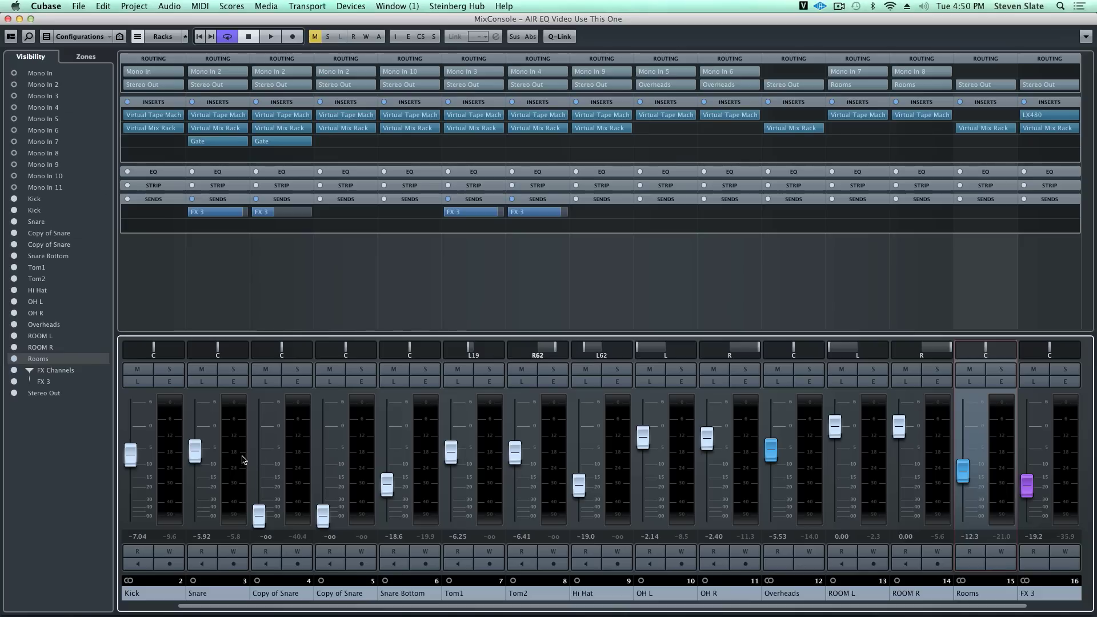
Raise the first Copy of Snare fader to -4.81 dB and open that channel's Virtual Mix Rack
left_click_drag(260, 517, 258, 447)
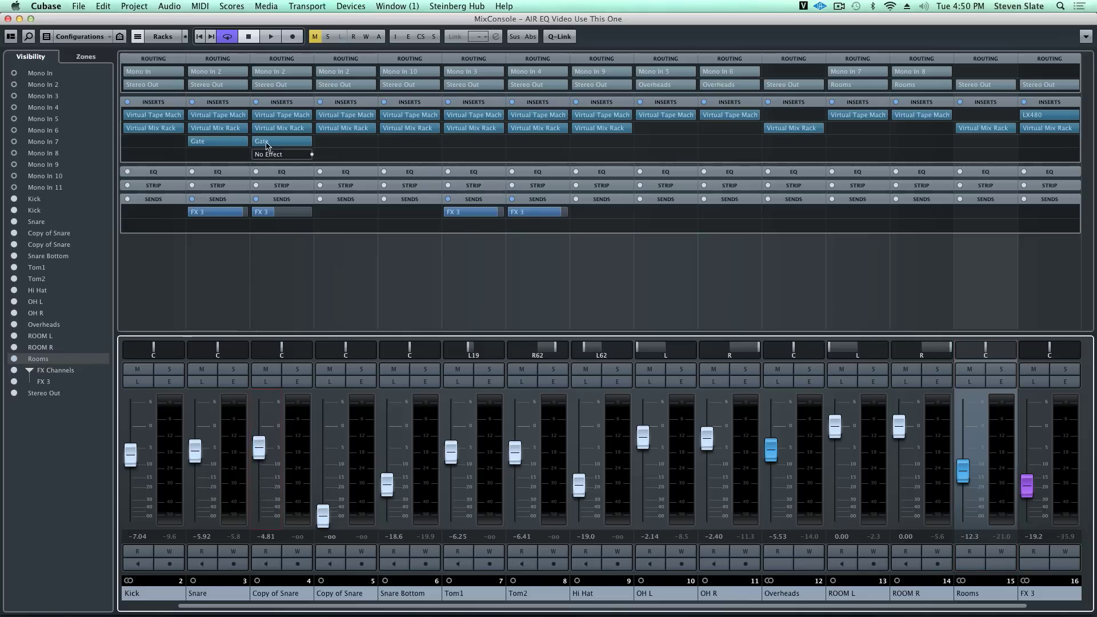
left_click(275, 128)
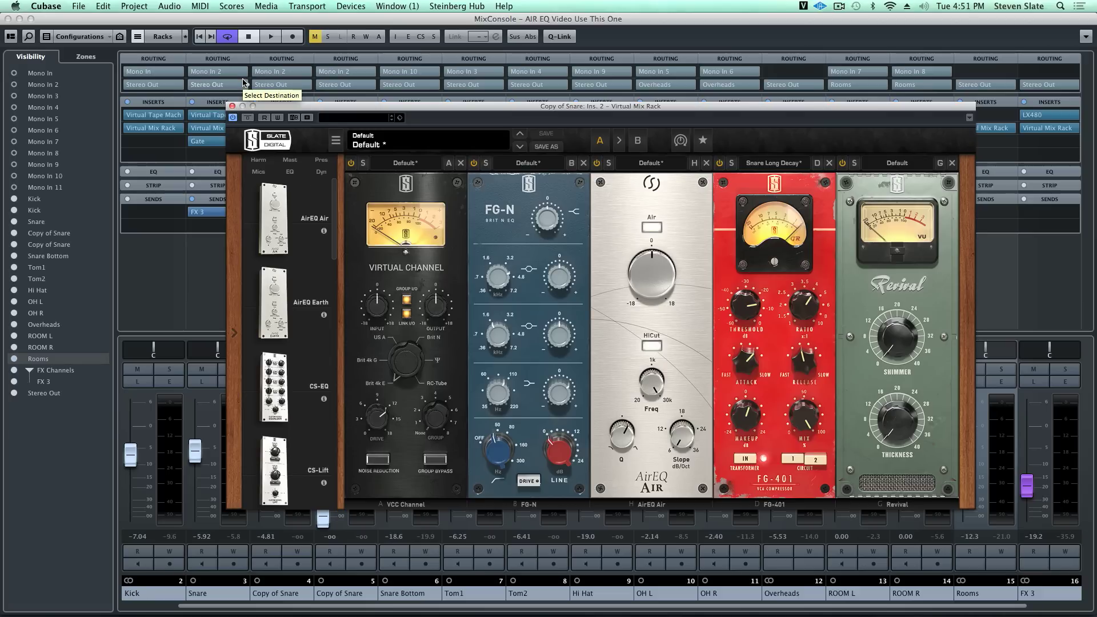
Start playback and boost the AirEQ Air gain on the Copy of Snare channel
left_click(271, 36)
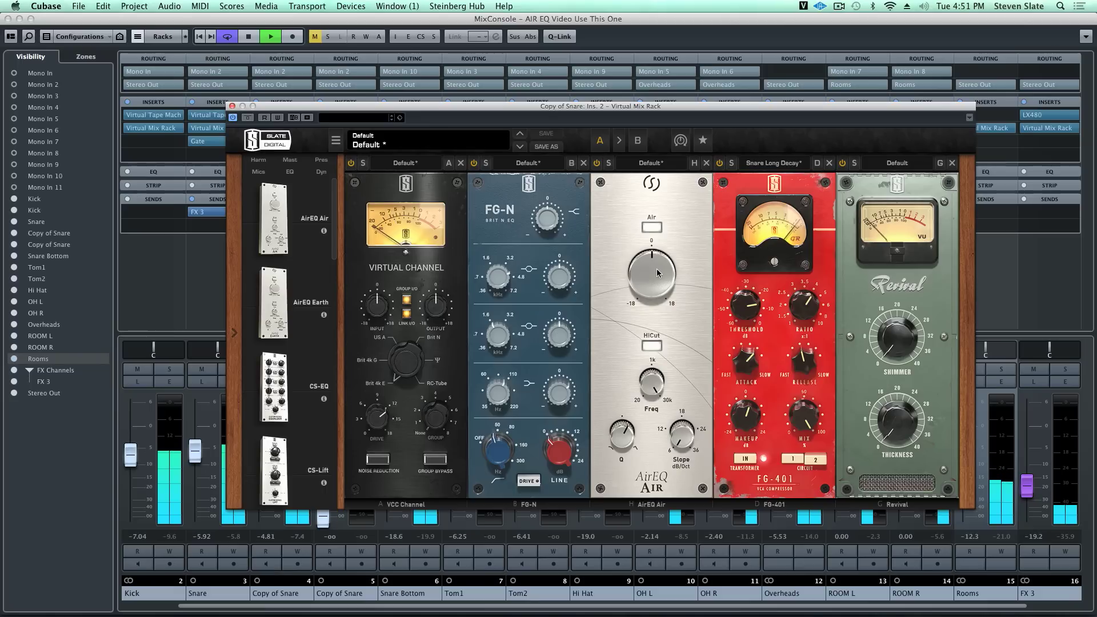
mouse_move(655, 278)
left_click_drag(654, 274, 670, 256)
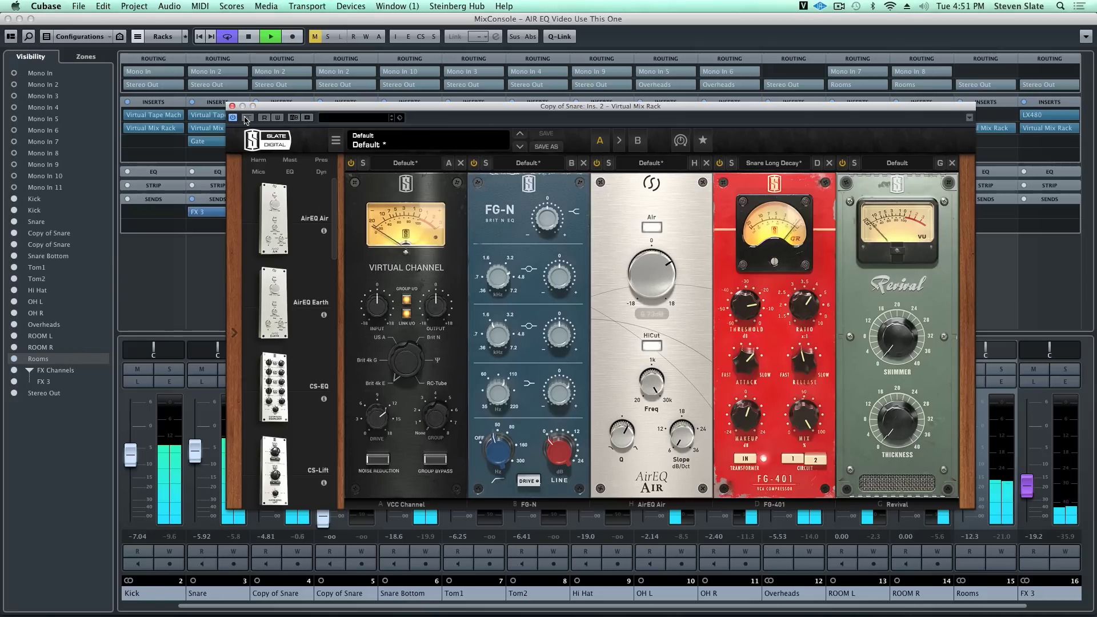
Fine-tune Copy of Snare with a 12.0 kHz AirEQ Air HiCut frequency, 7.34 dB Air gain and a -10.1 dB fader level
left_click_drag(270, 110, 401, 103)
left_click_drag(258, 452, 261, 467)
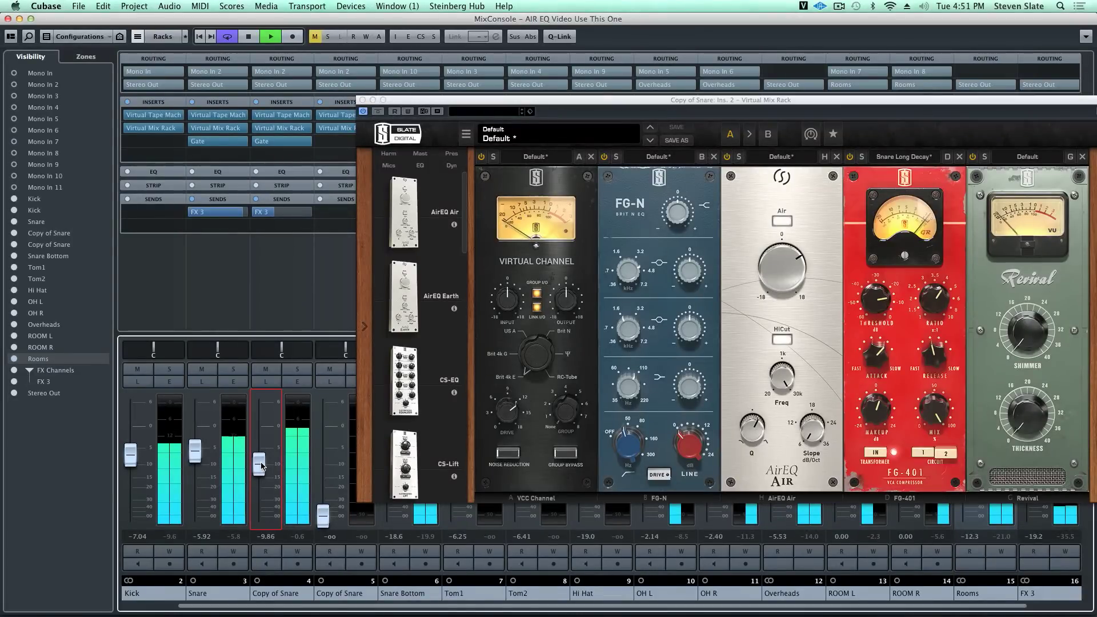
left_click(780, 381)
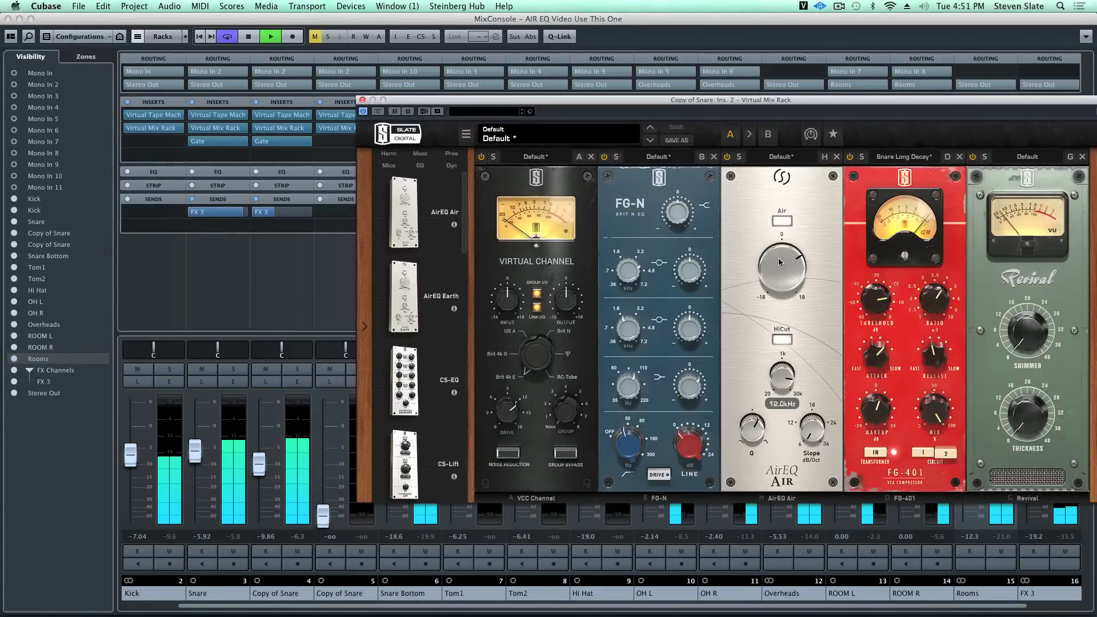
left_click_drag(782, 262, 782, 259)
left_click_drag(259, 463, 264, 471)
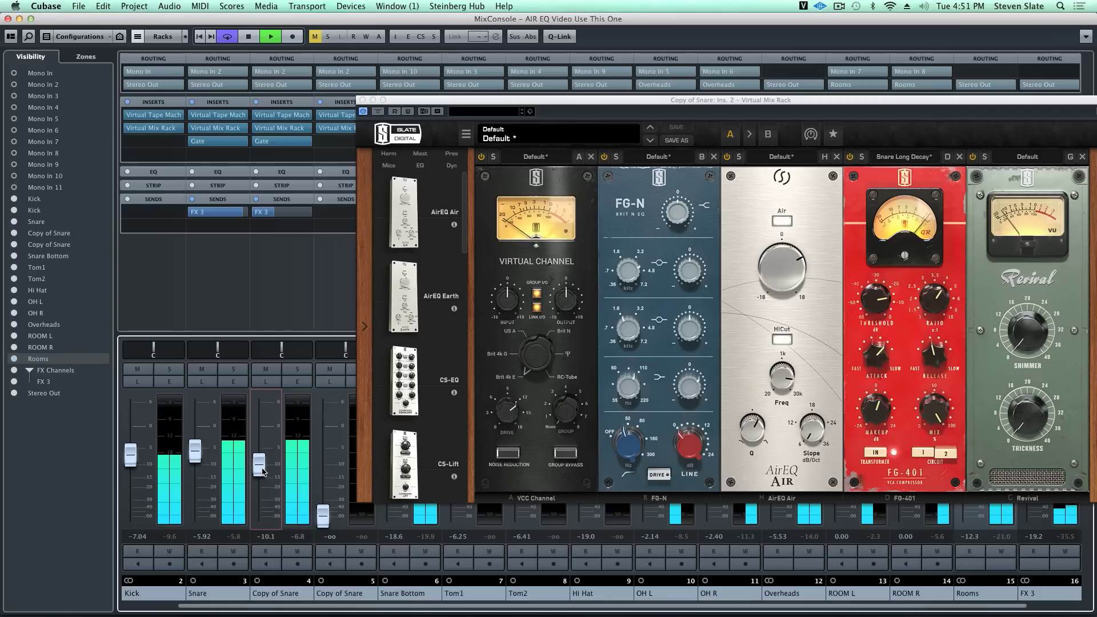
key("space")
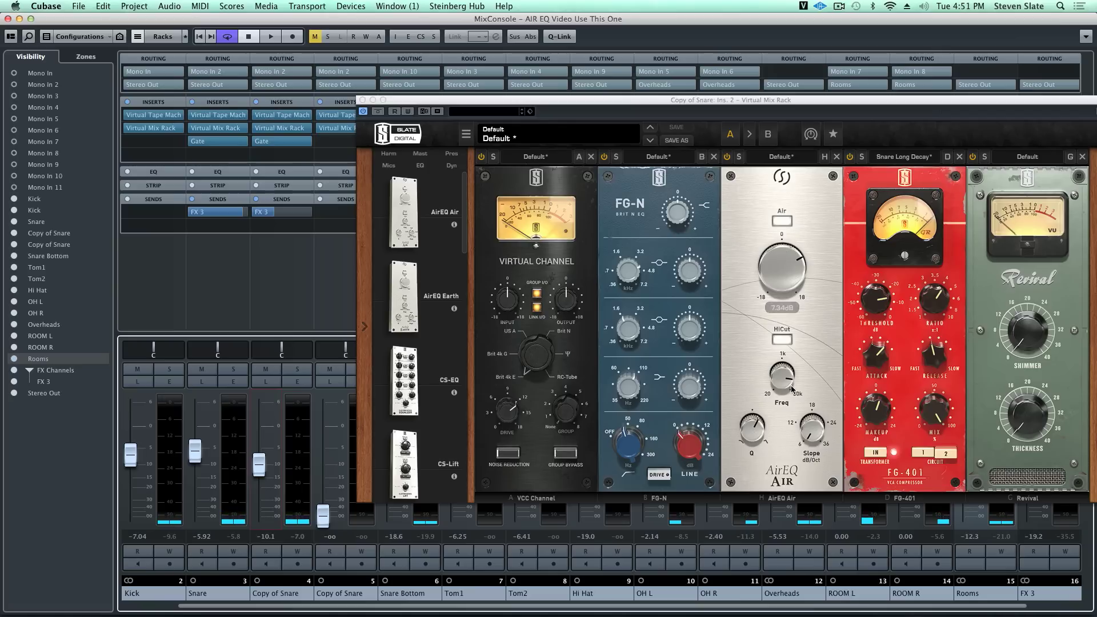
Audition the drum mix with the blended snare copy, and close the snare's Virtual Mix Rack
mouse_move(792, 389)
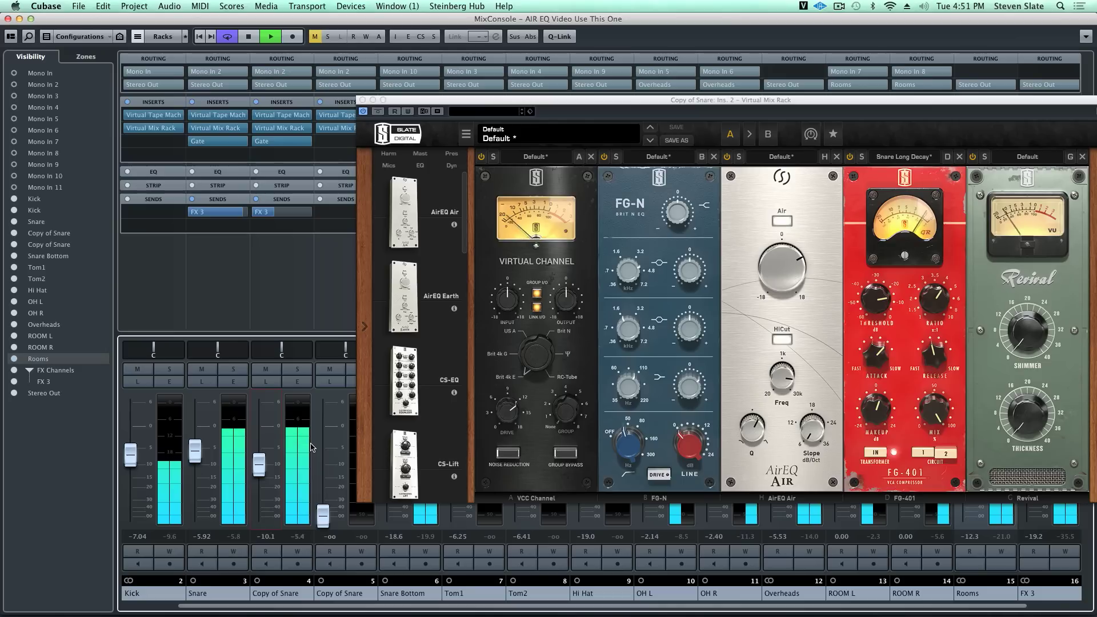
key("space")
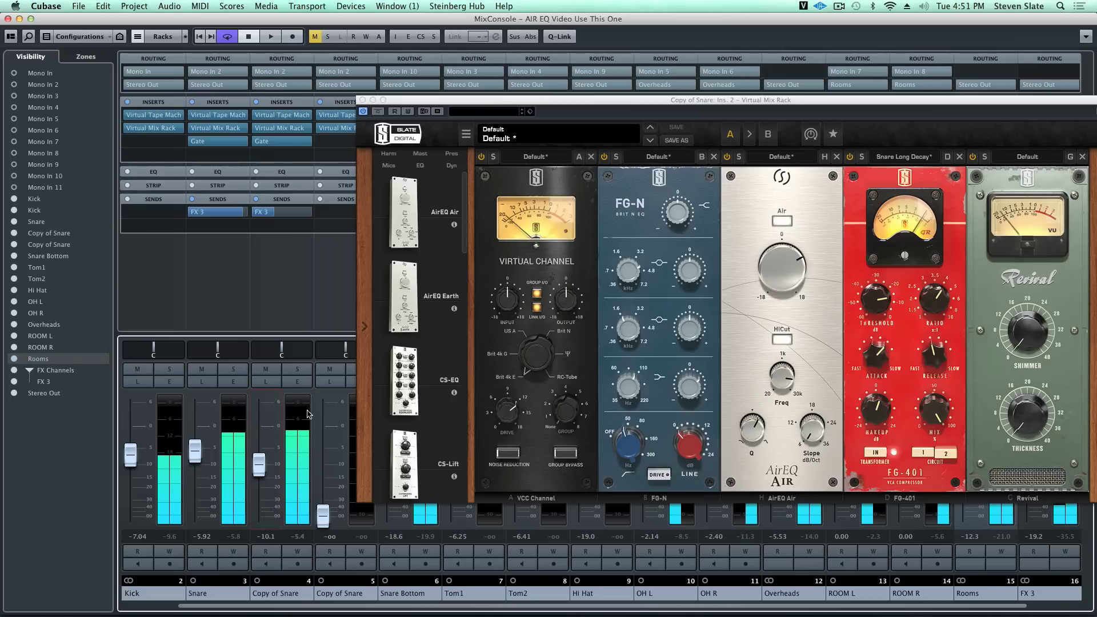
left_click(362, 101)
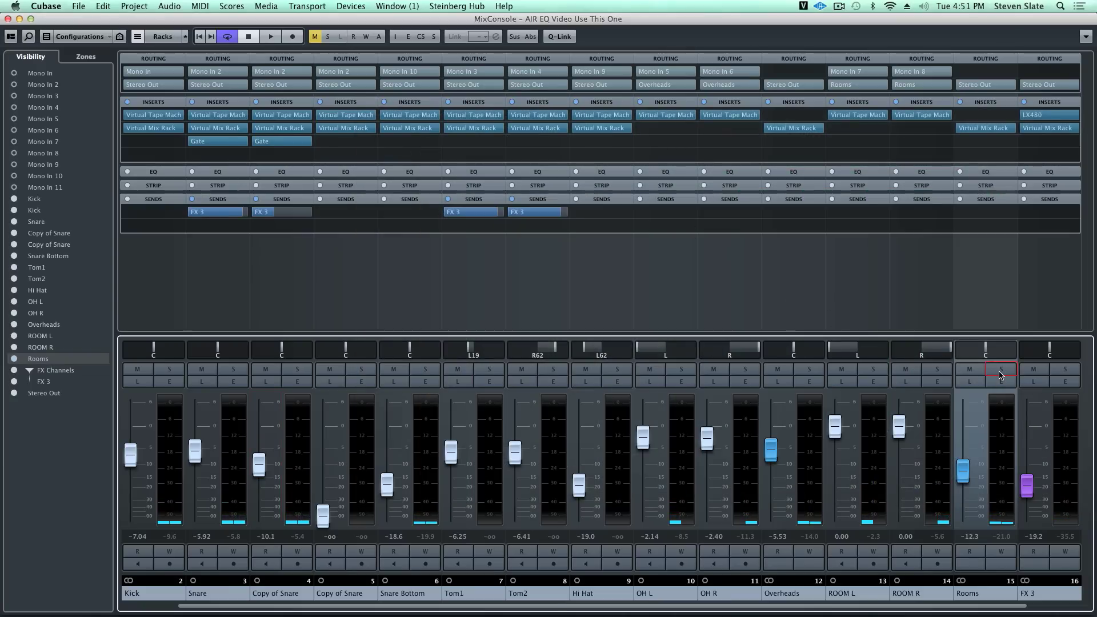
Solo the Rooms channel, start playback and open its Virtual Mix Rack
left_click(999, 374)
key("space")
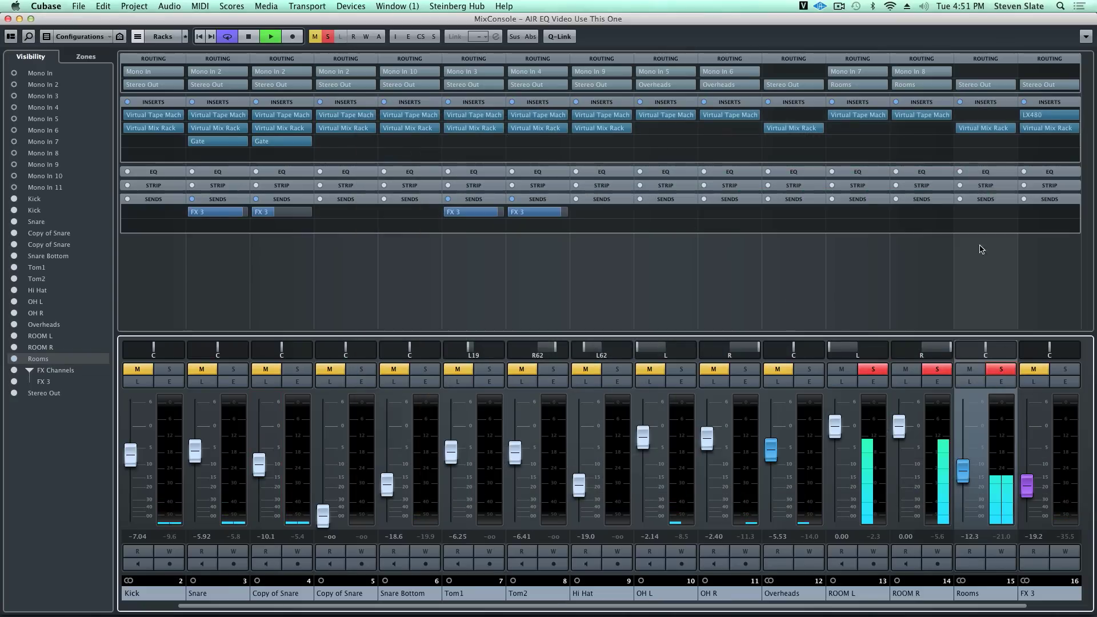
left_click(975, 131)
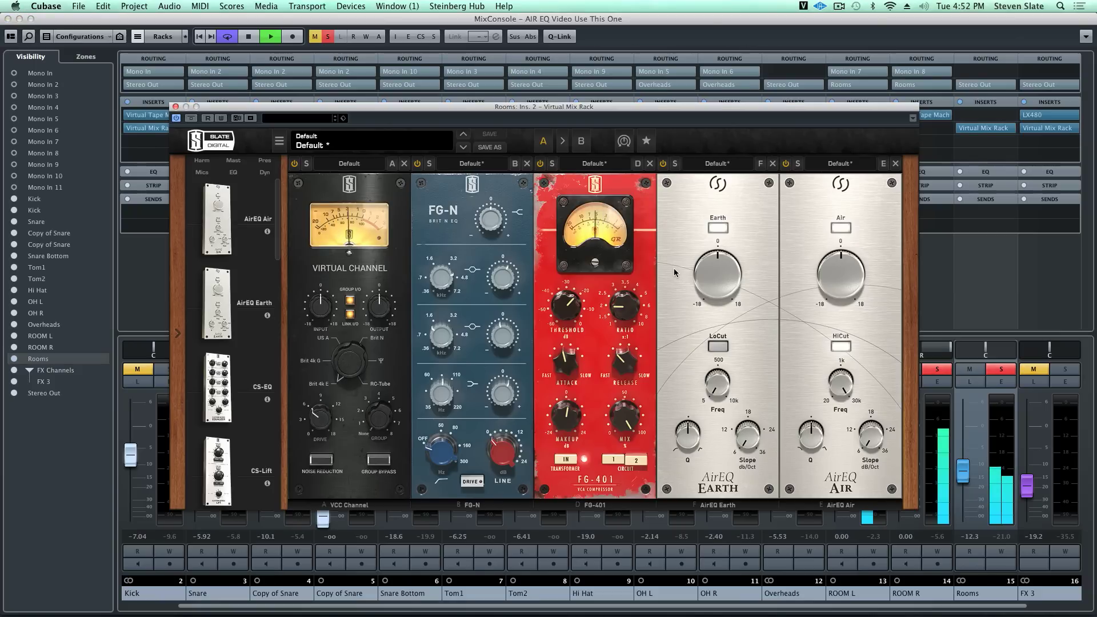
Boost the AirEQ Earth gain strongly on the Rooms channel while the soloed room mics play
key("space")
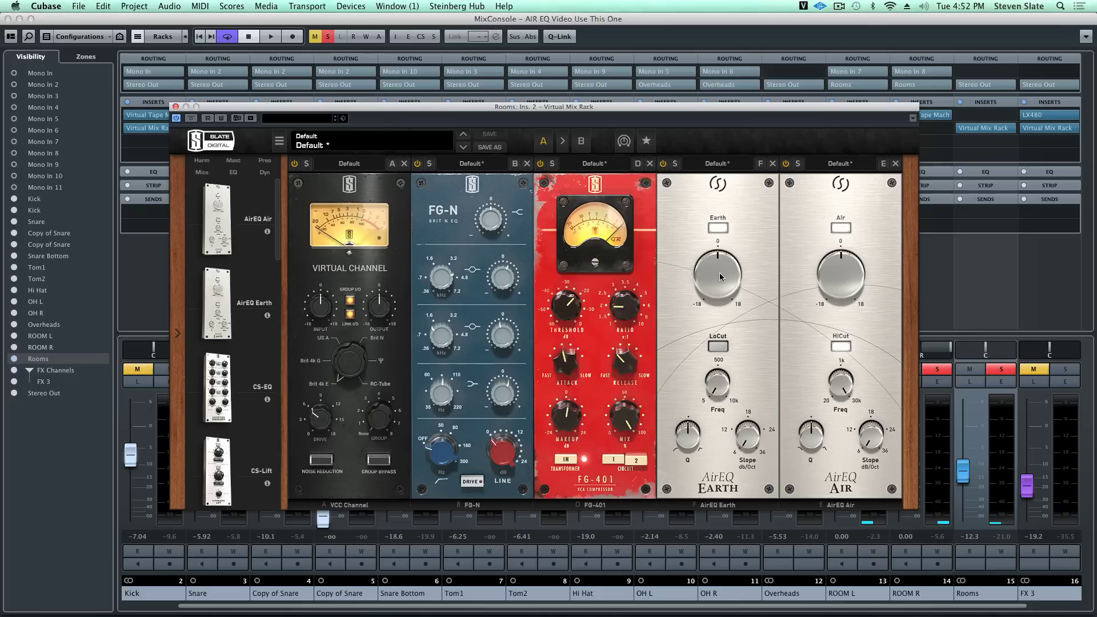
key("space")
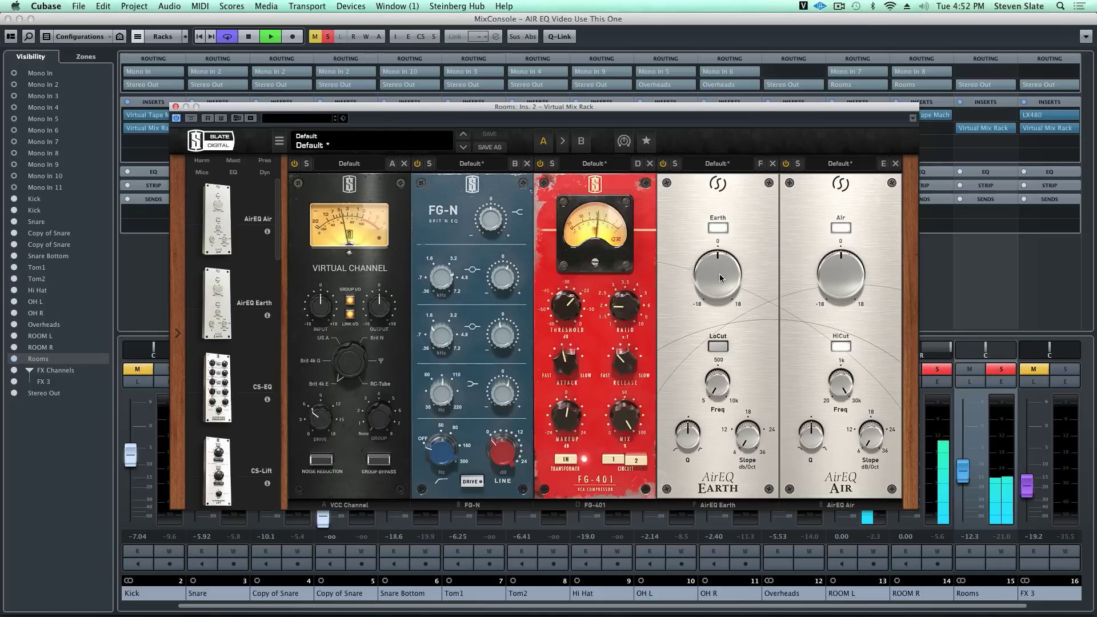
left_click_drag(718, 273, 739, 167)
key("space")
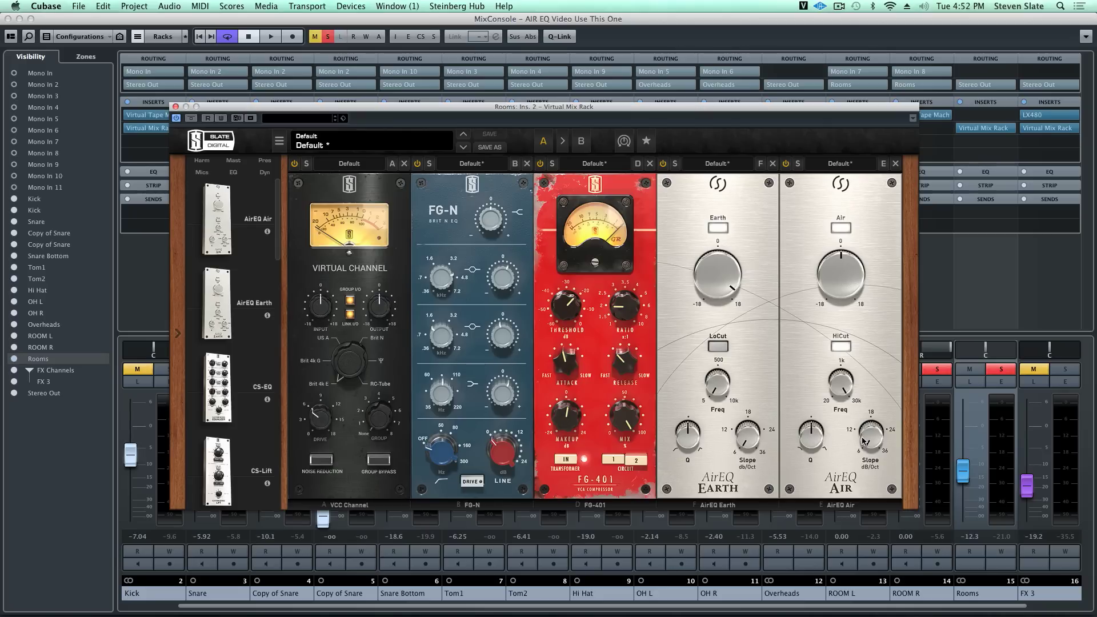
Lower the AirEQ Air HiCut frequency on the Rooms channel while the soloed room mics play, and stop playback
key("space")
mouse_move(843, 411)
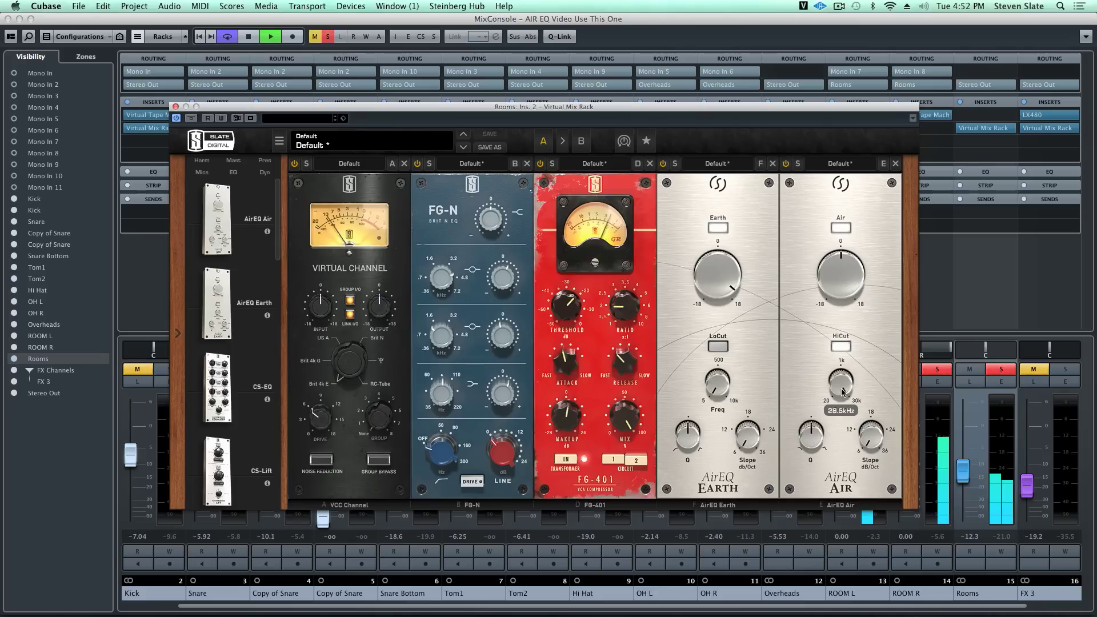
left_click_drag(843, 412, 839, 426)
key("space")
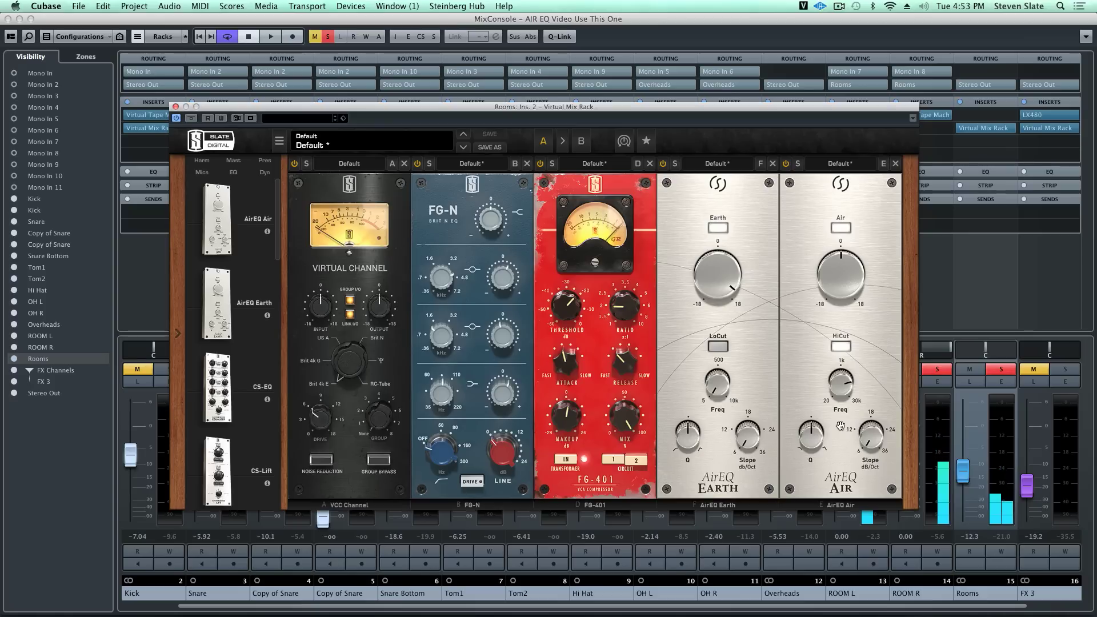
Clear the solo on the Rooms channel and start playback of the full mix
left_click(327, 36)
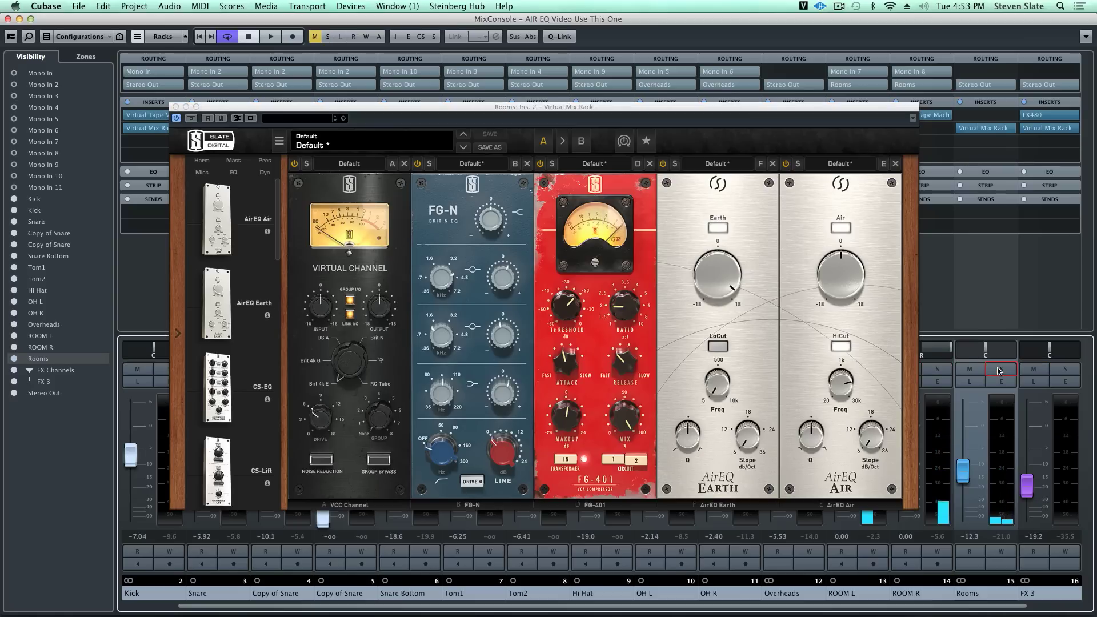
left_click(508, 199)
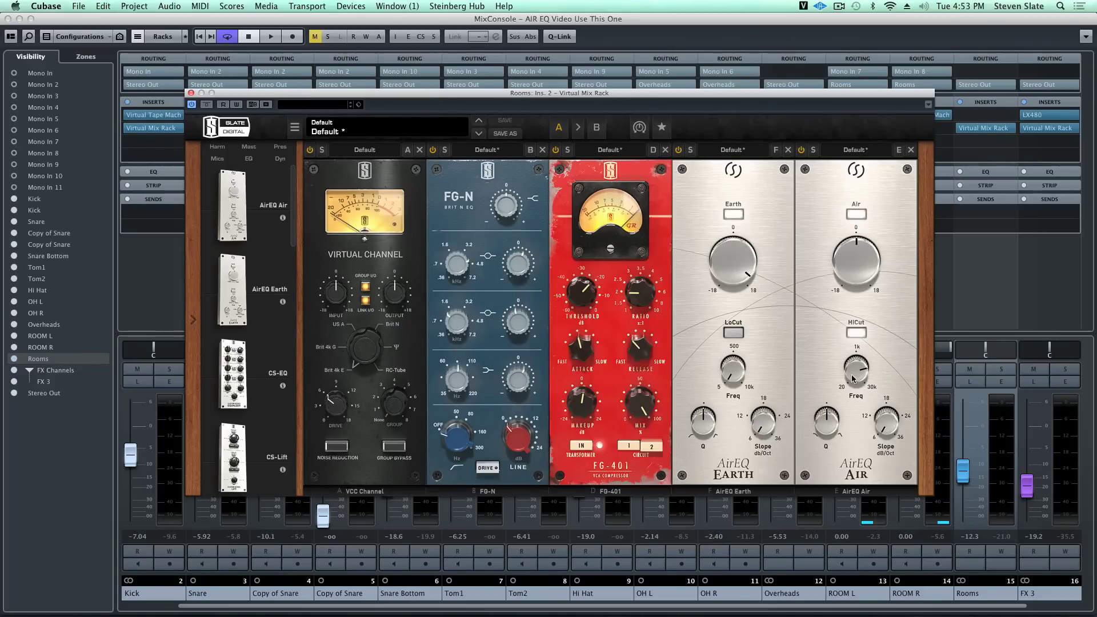
key("space")
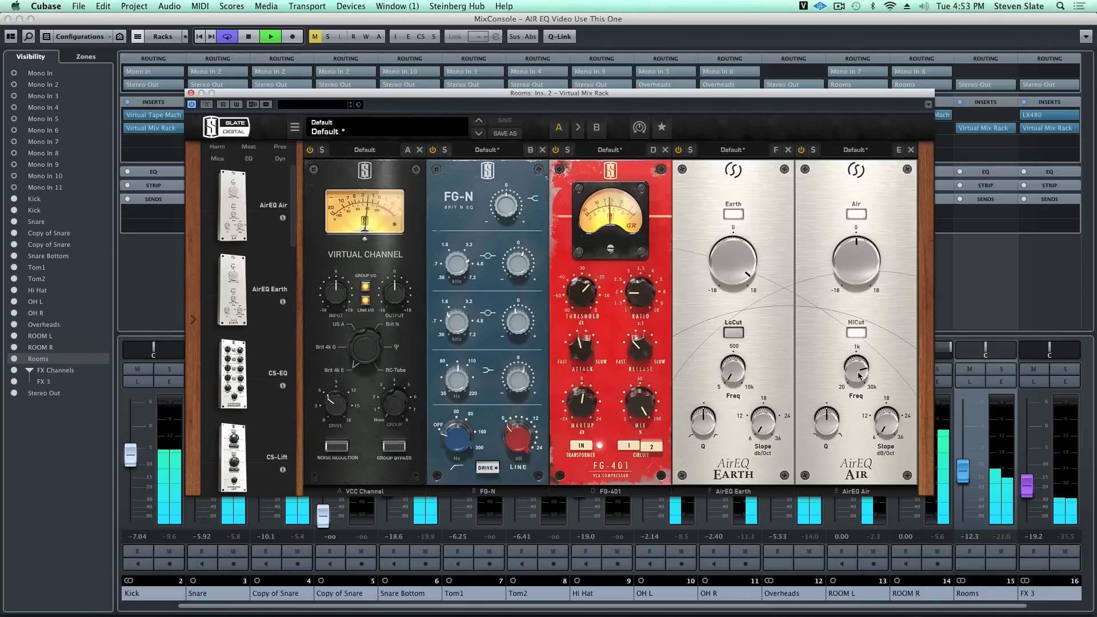
Refine the Rooms channel's AirEQ Air HiCut frequency against the full mix, and close its Virtual Mix Rack
left_click_drag(856, 370, 862, 382)
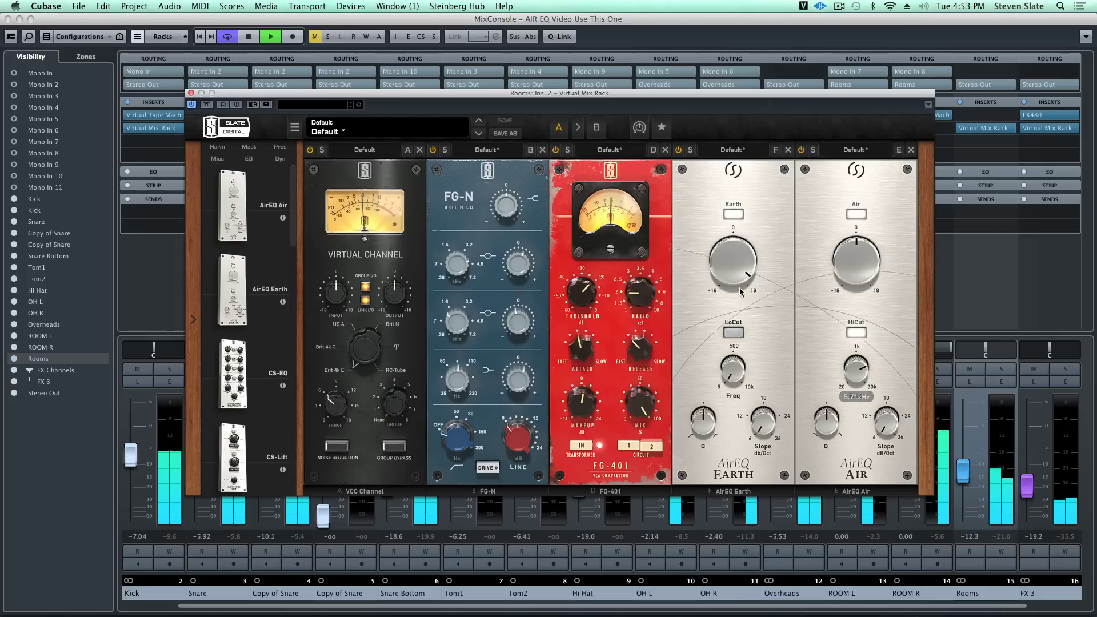
mouse_move(735, 281)
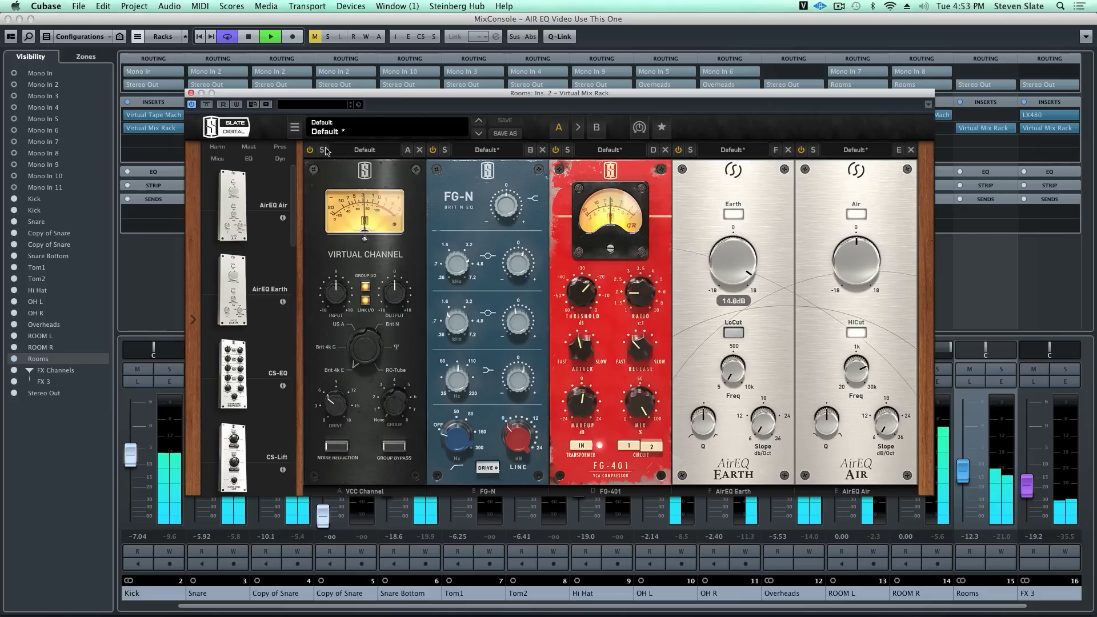
left_click(191, 93)
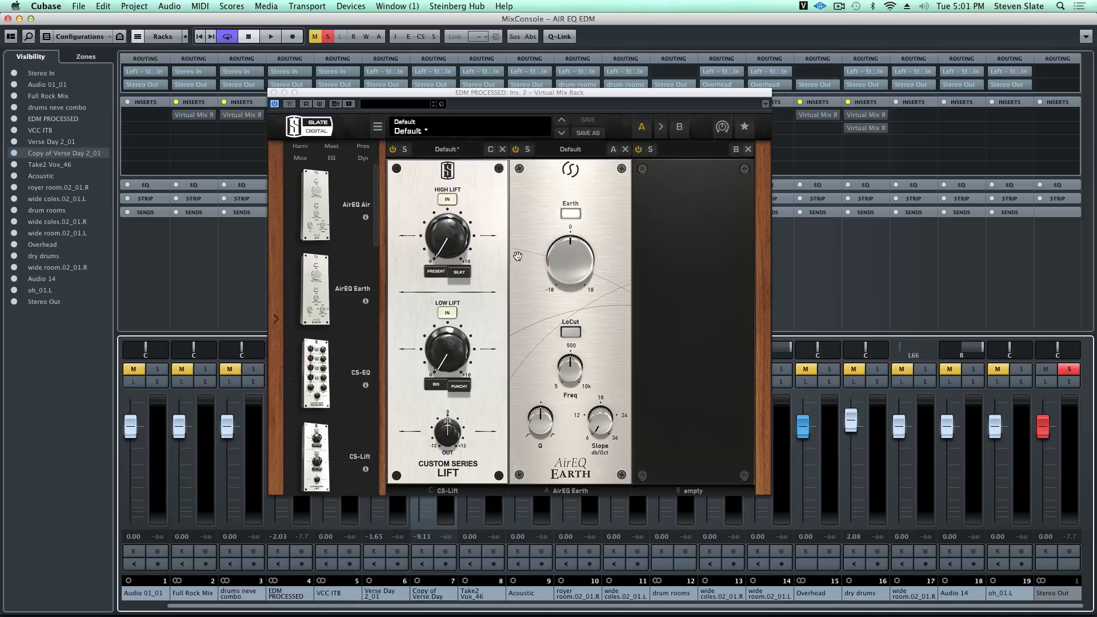
Audition the EDM PROCESSED track with the CS-Lift and AirEQ Earth gains still at zero
key("space")
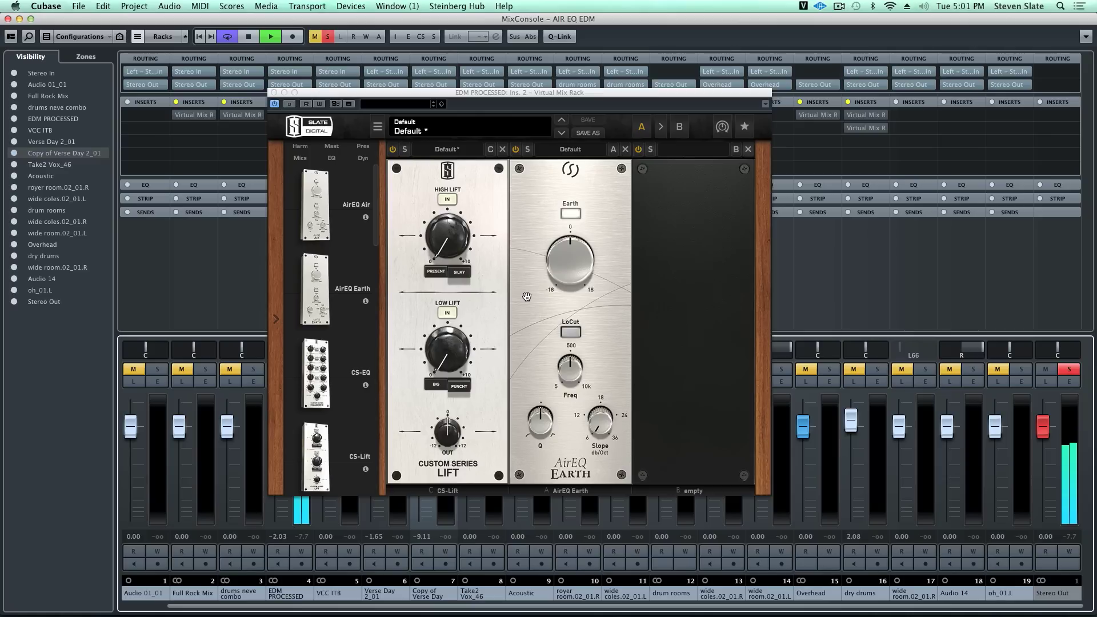
key("space")
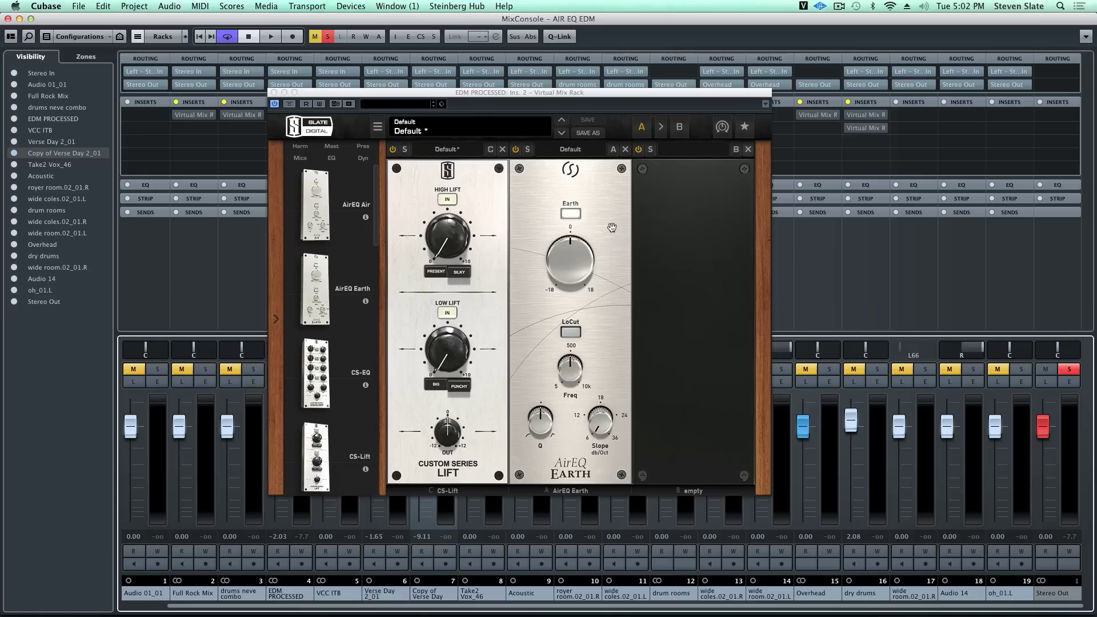
Raise the CS-Lift Low Lift slightly and boost the AirEQ Earth gain on EDM PROCESSED during playback
key("space")
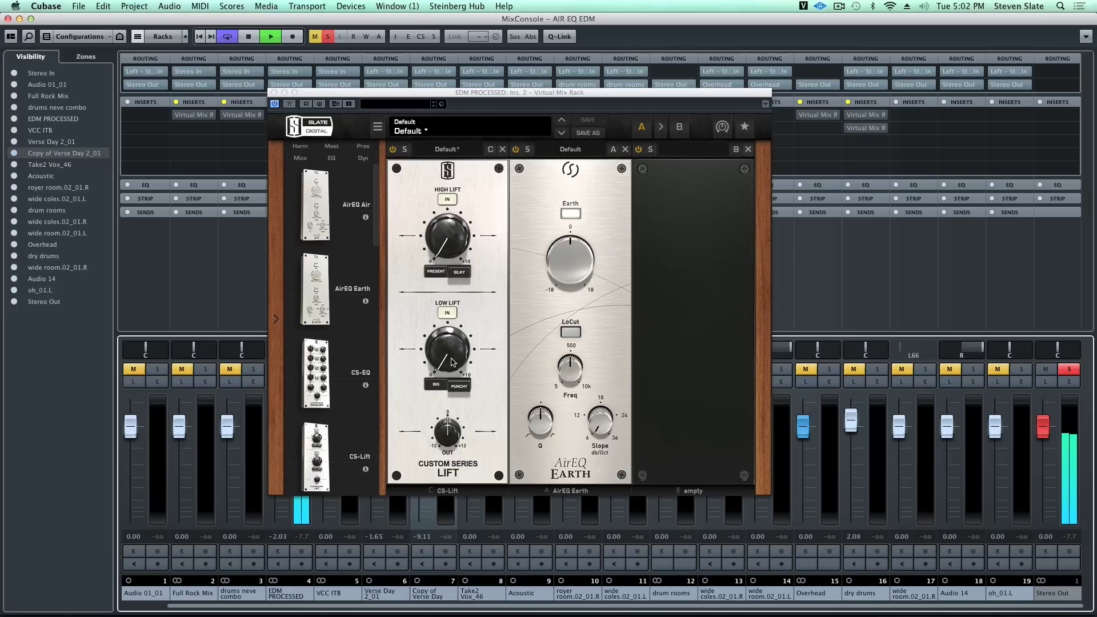
left_click_drag(451, 357, 449, 335)
left_click_drag(591, 292, 579, 181)
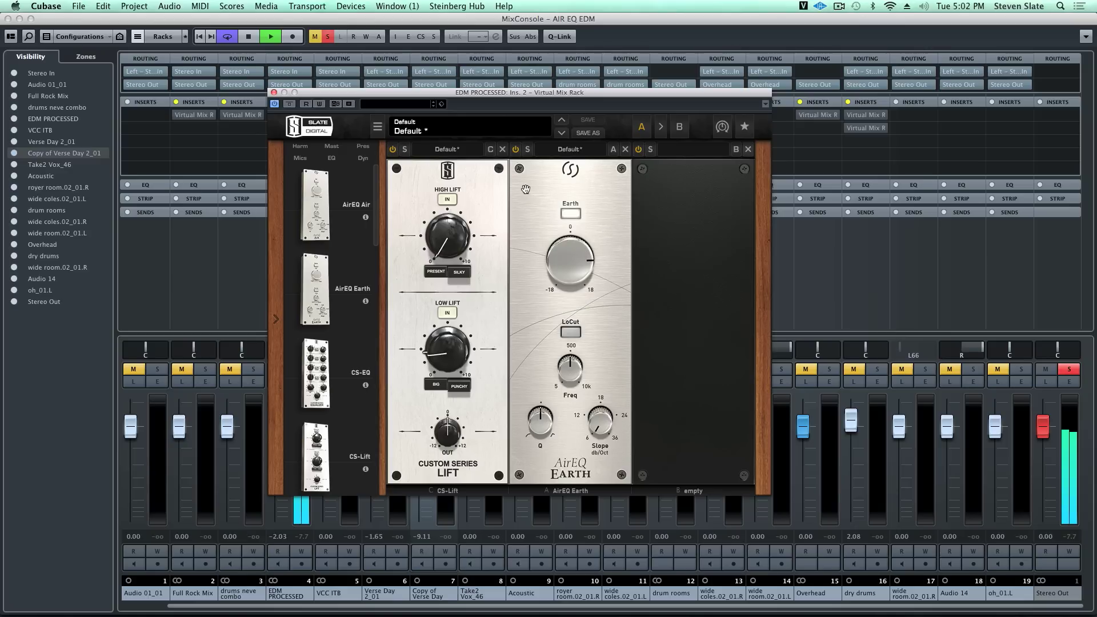
Compare the EDM track with the Virtual Mix Rack bypassed and active, and stop playback
left_click(289, 105)
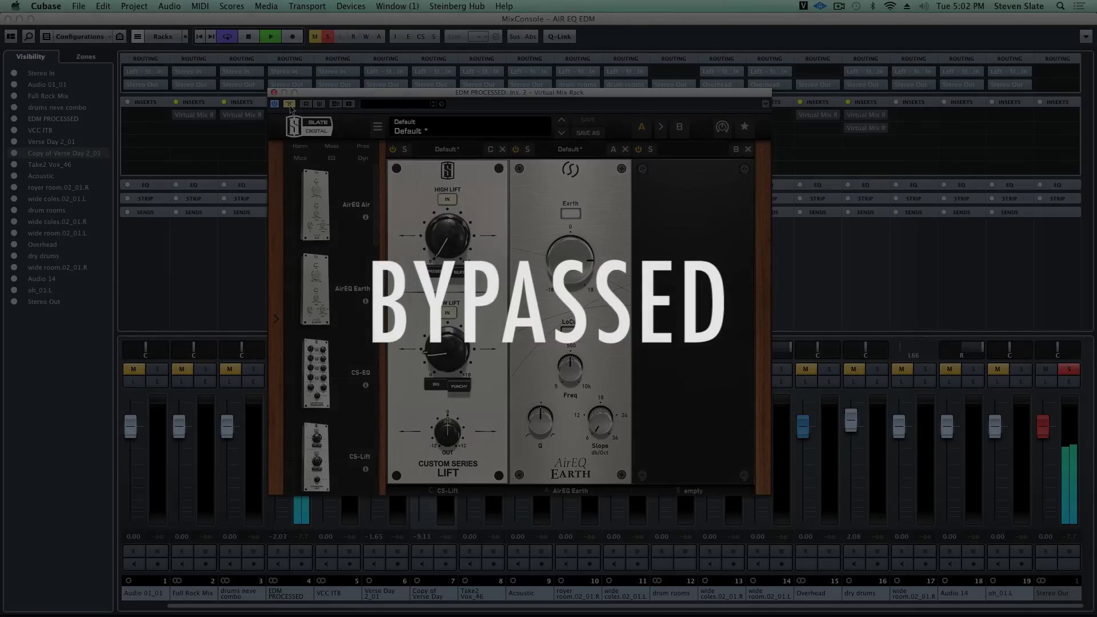
left_click(290, 104)
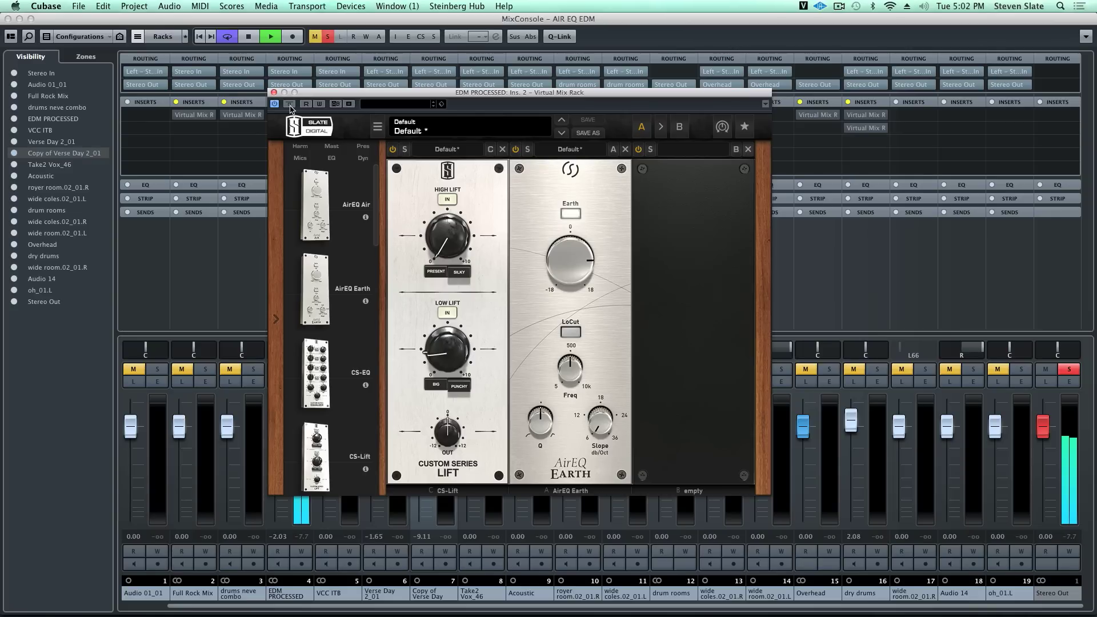
key("space")
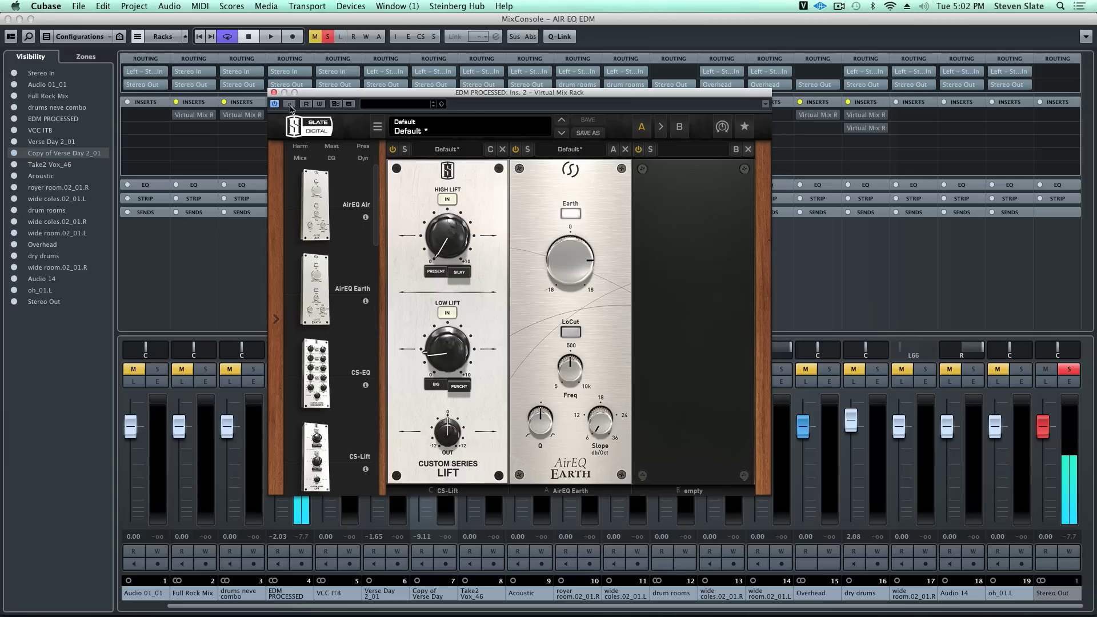